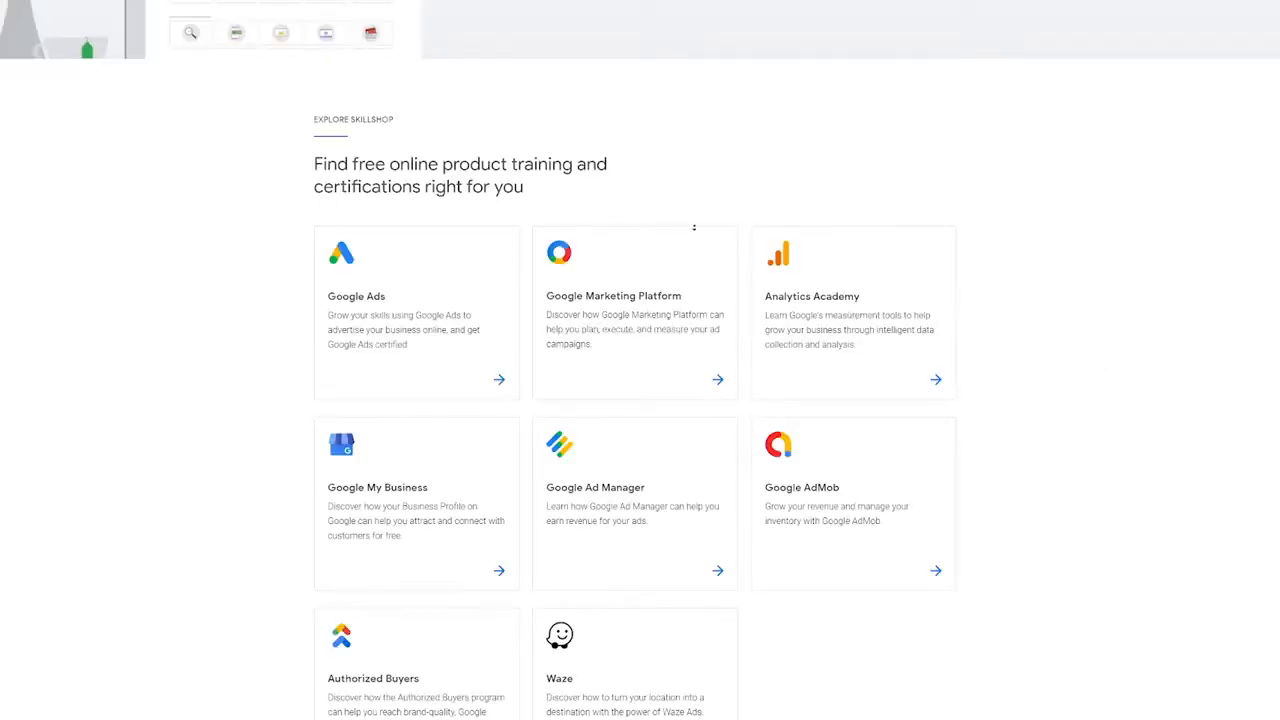
scroll(694, 228, down, 2)
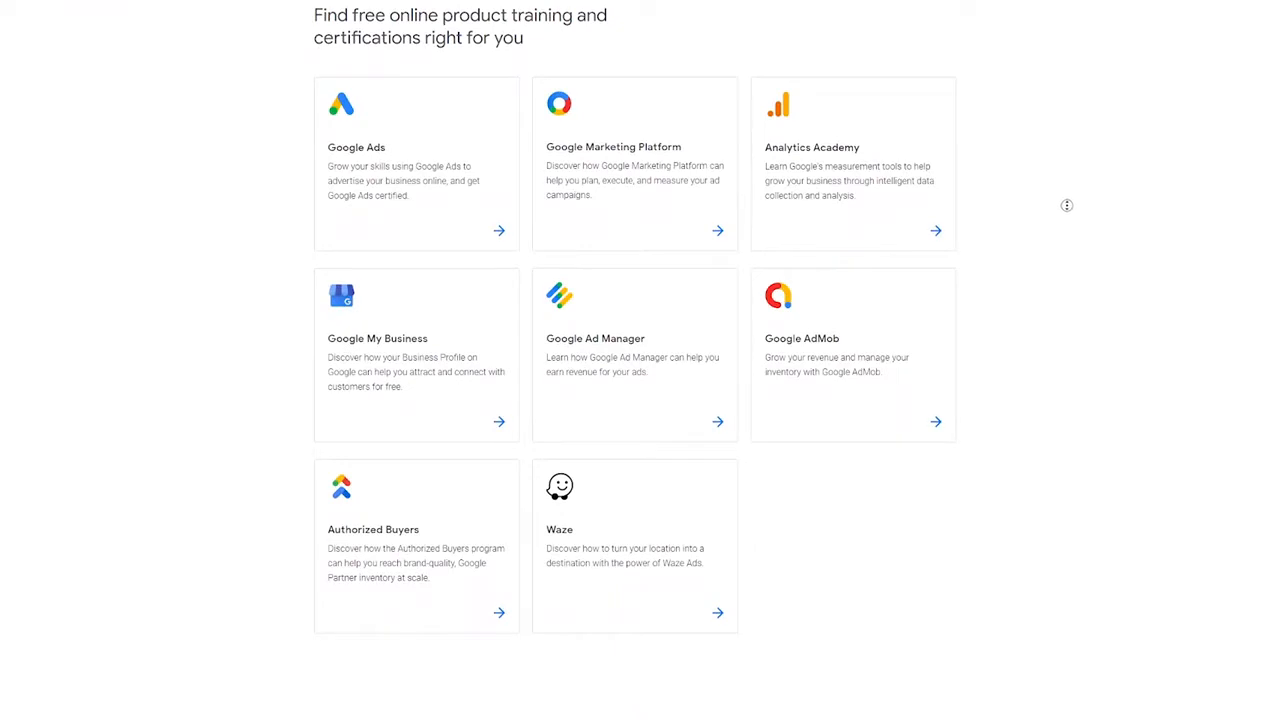
scroll(1066, 205, up, 1)
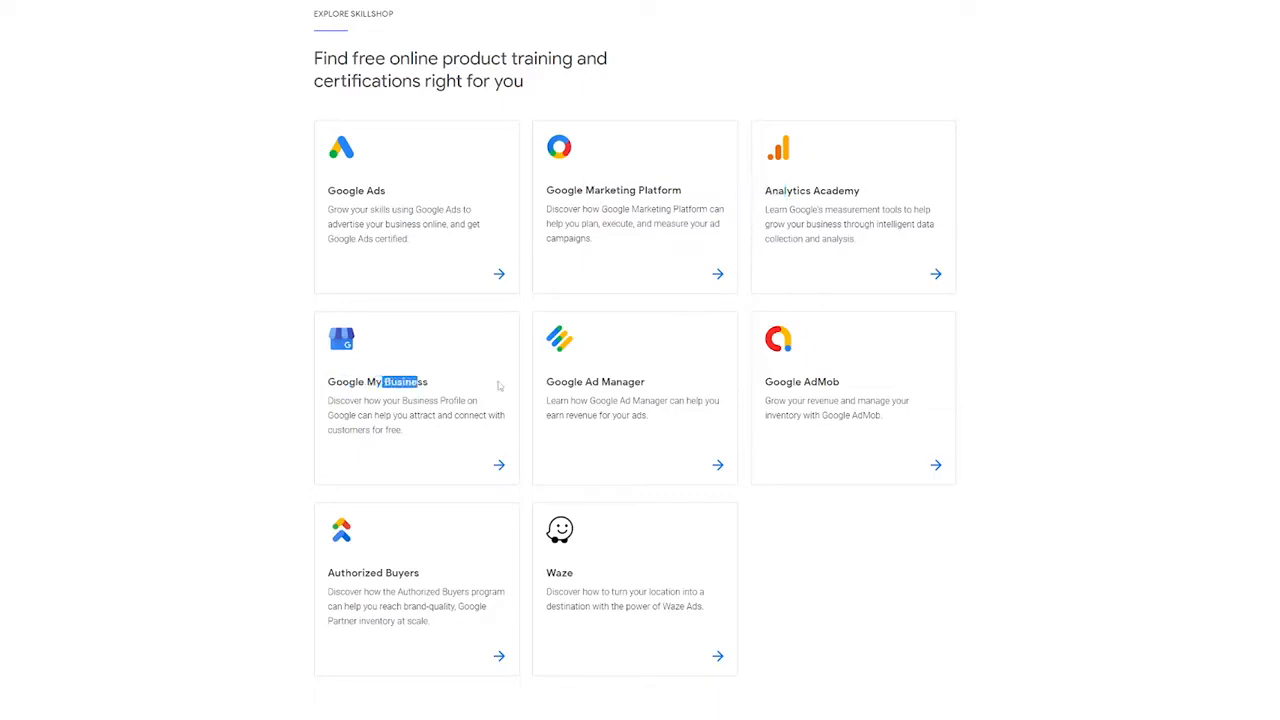
Highlight the AdMob, Authorized Buyers and Waze descriptions on the Skillshop page, then clear the highlight
drag(797, 381, 713, 522)
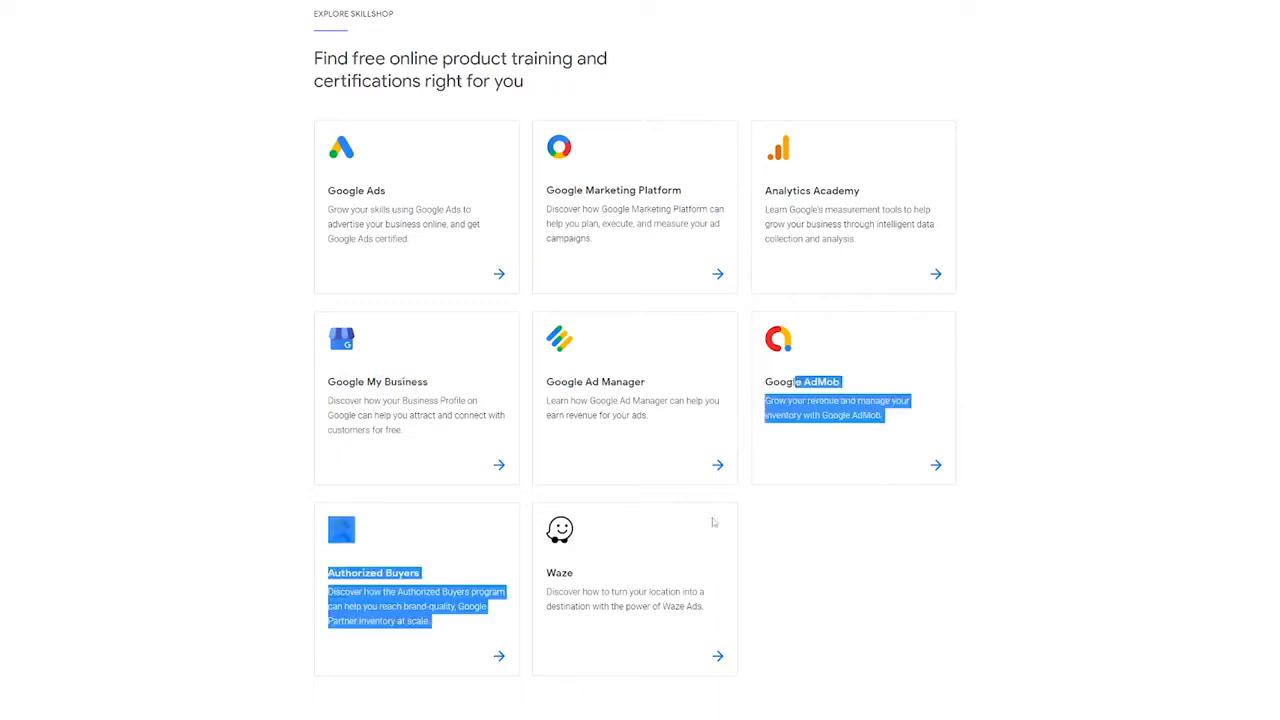
drag(455, 592, 879, 558)
click(253, 284)
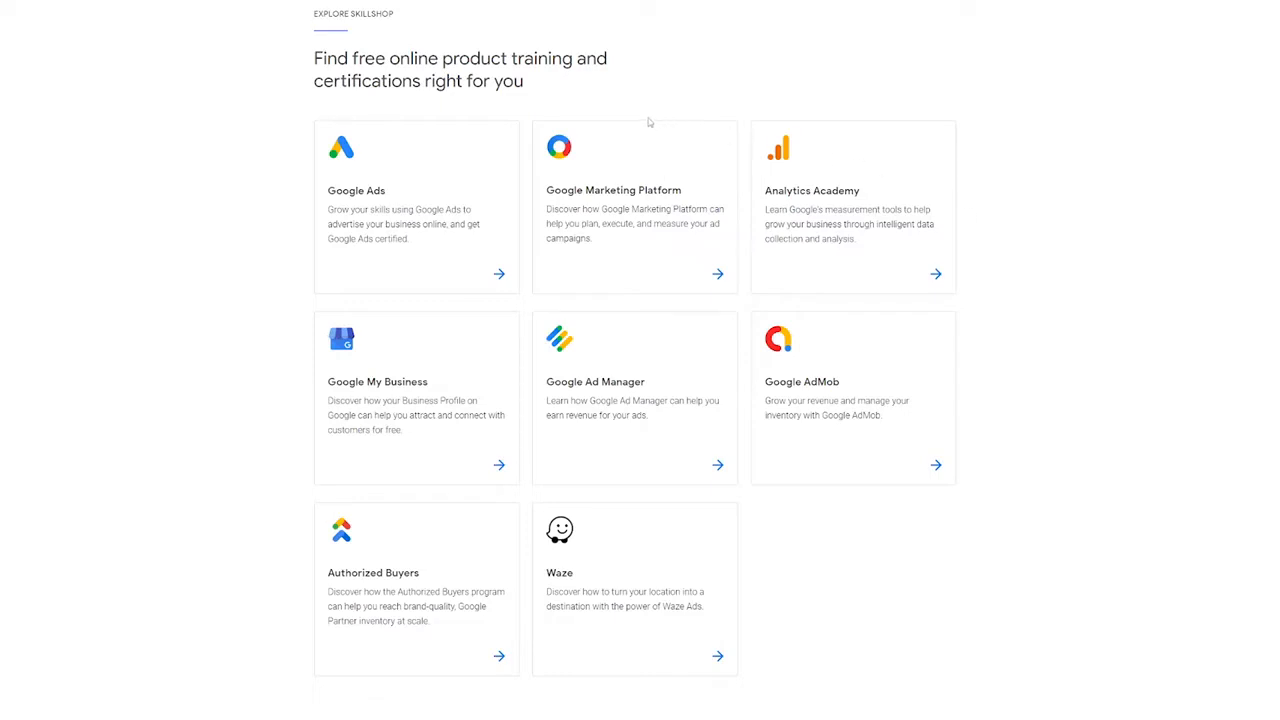
scroll(649, 122, up, 10)
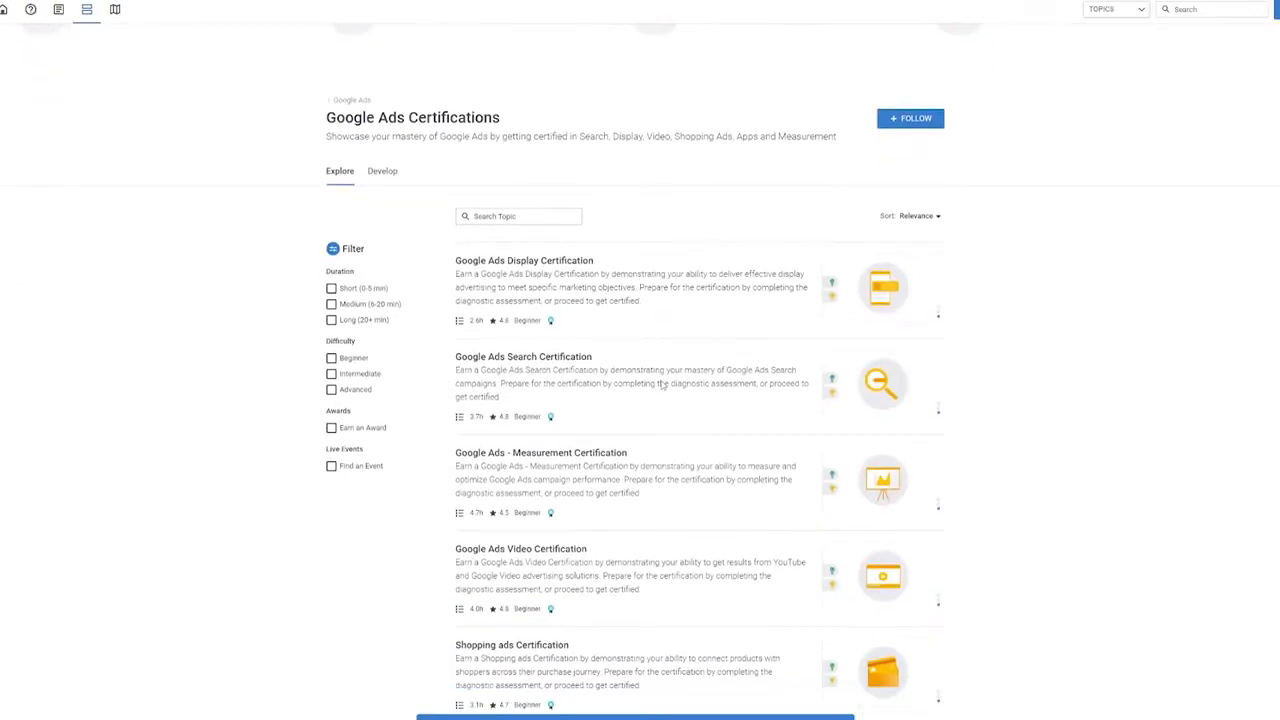
scroll(661, 384, down, 2)
scroll(661, 384, up, 2)
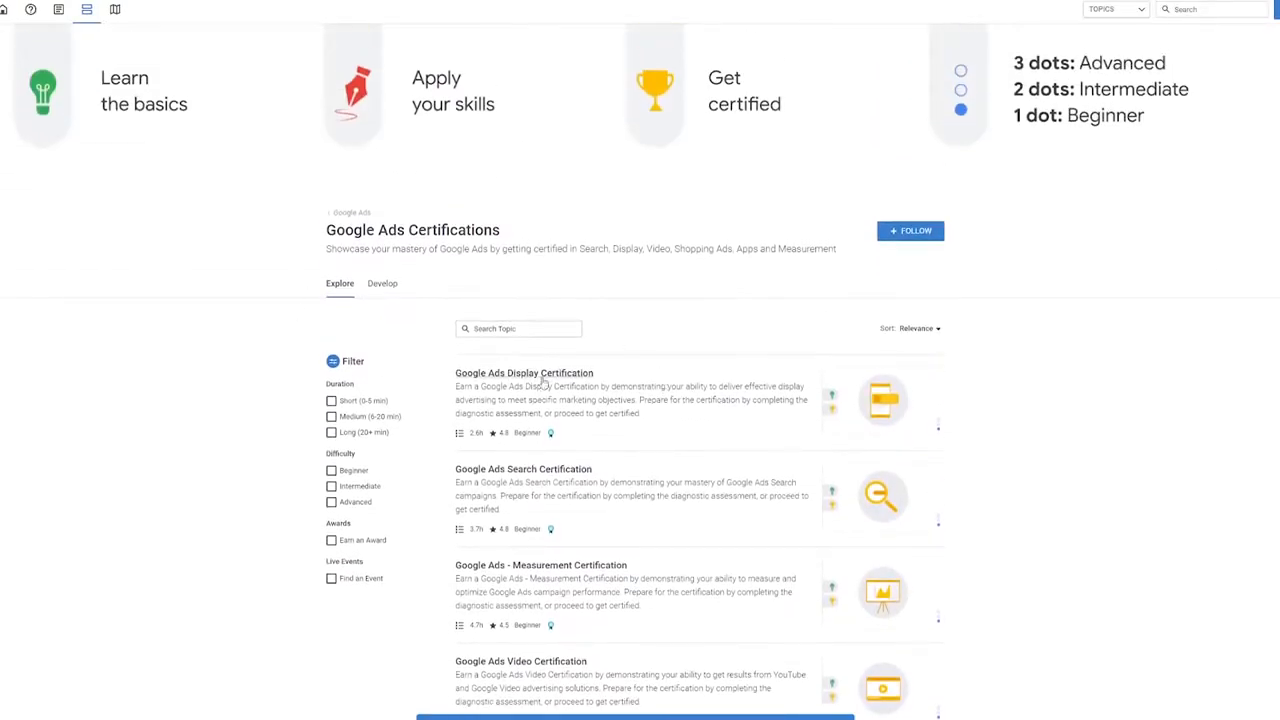
scroll(1067, 362, down, 2)
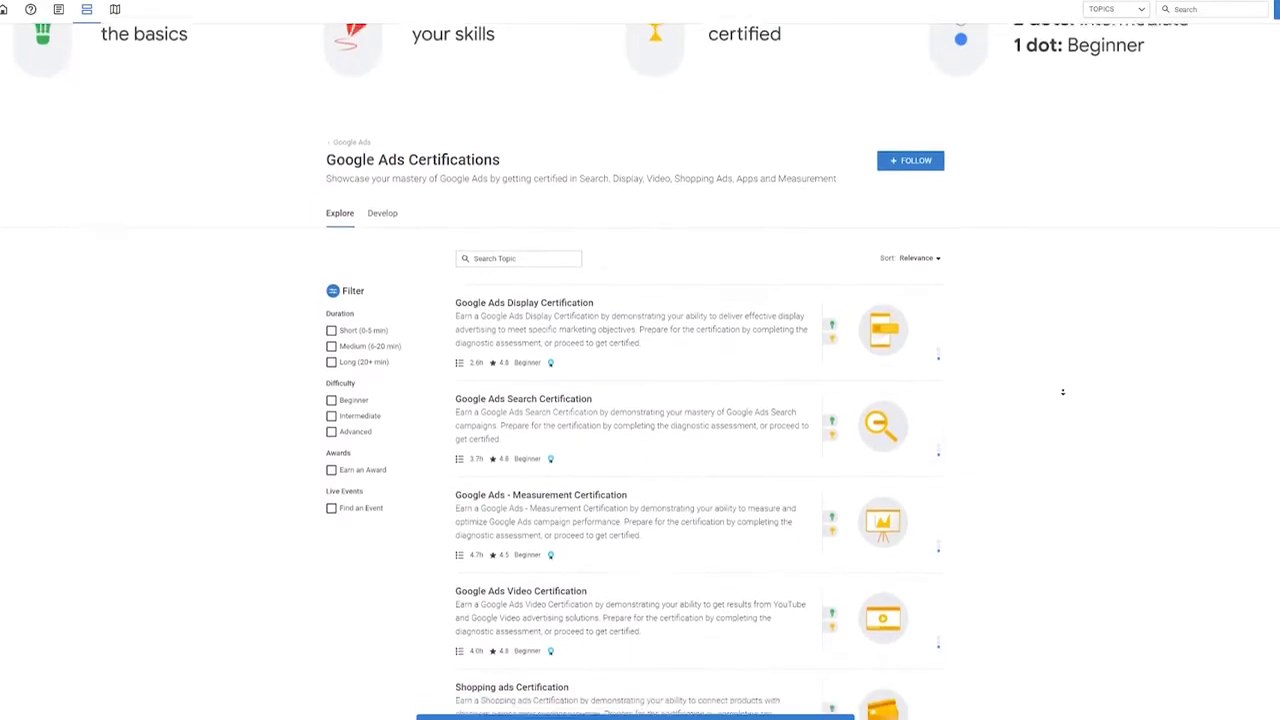
scroll(1065, 380, down, 2)
scroll(1063, 392, down, 1)
scroll(1063, 392, down, 1)
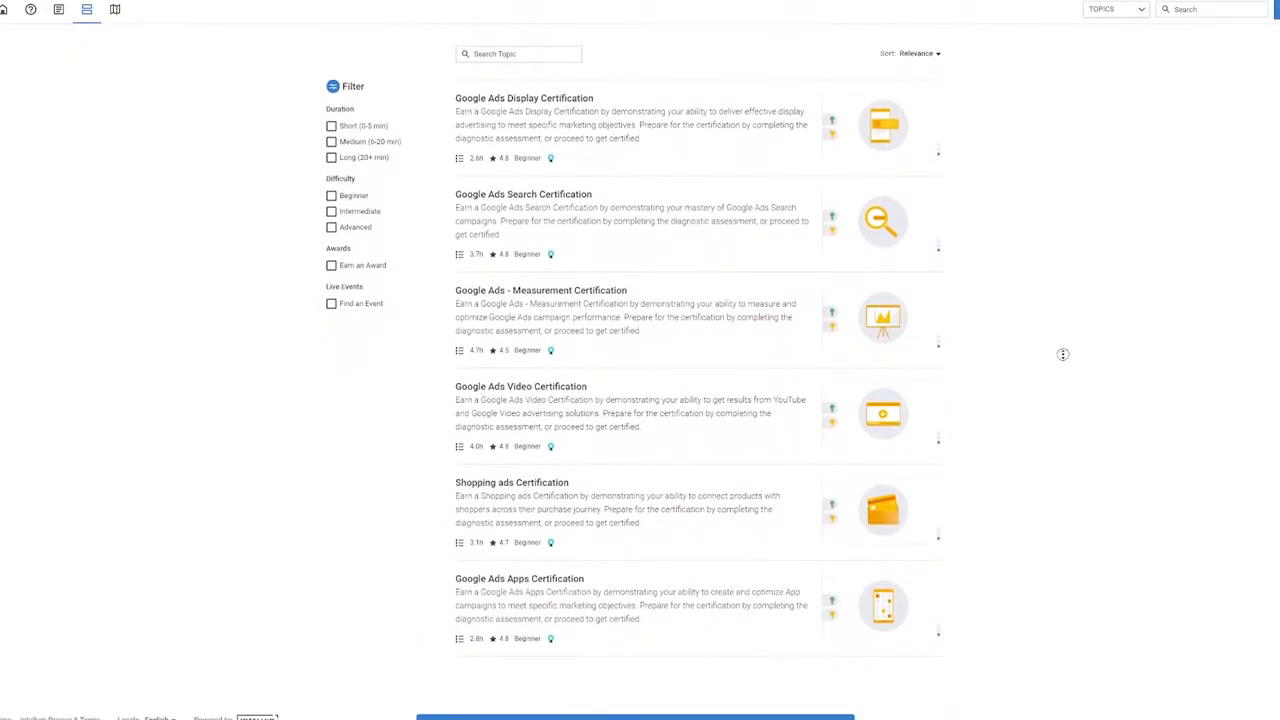
scroll(1063, 354, up, 2)
scroll(1060, 330, up, 1)
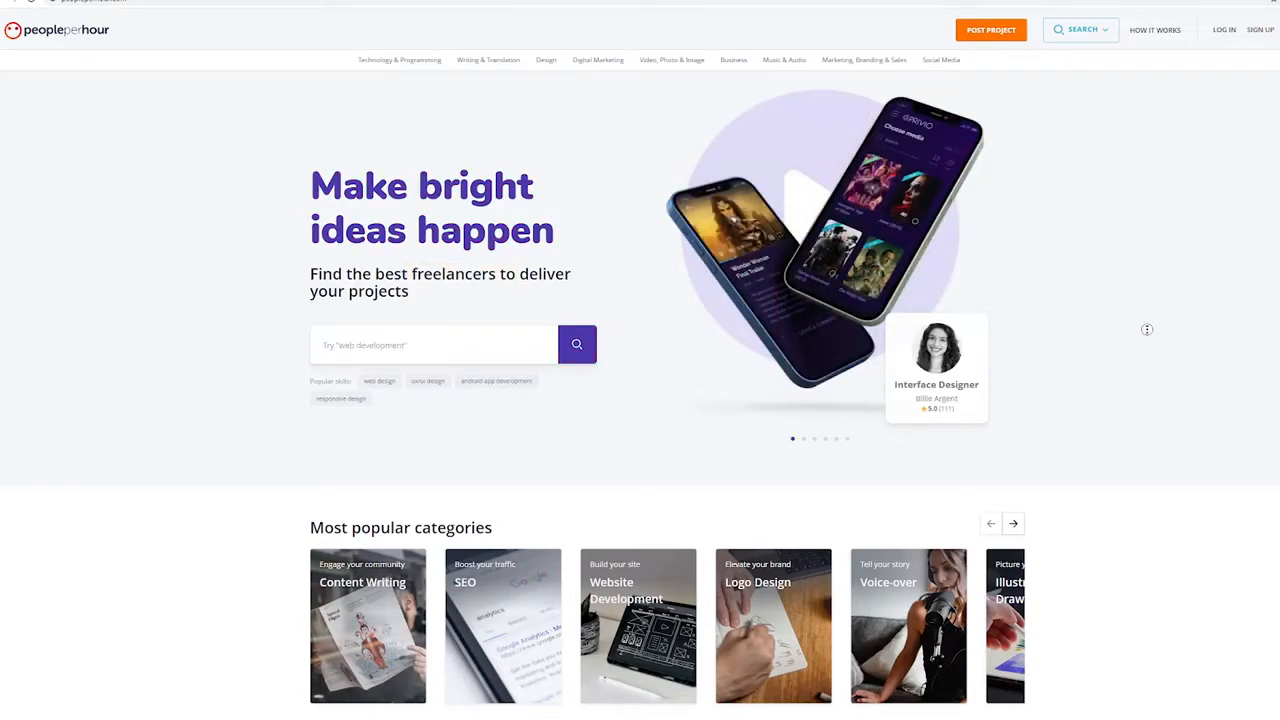
scroll(1147, 329, down, 3)
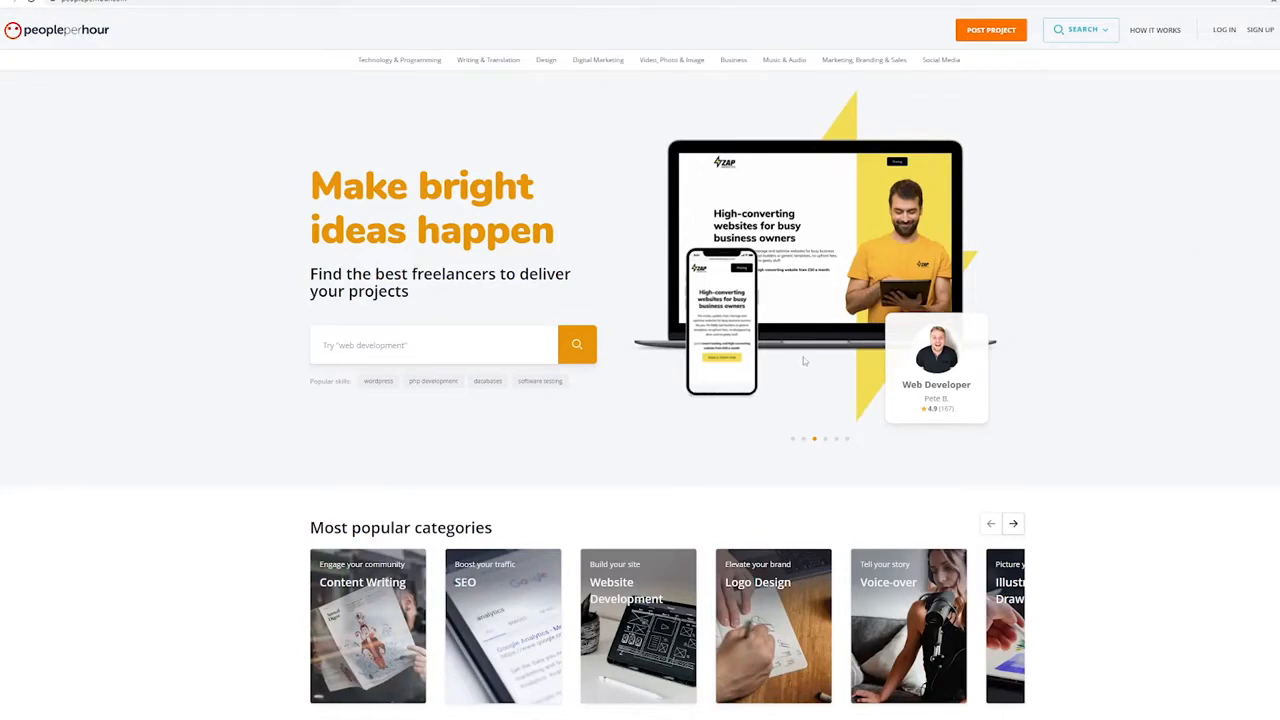
Reach PeoplePerHour's Freelance Projects listing showing 2,986 projects
click(1259, 30)
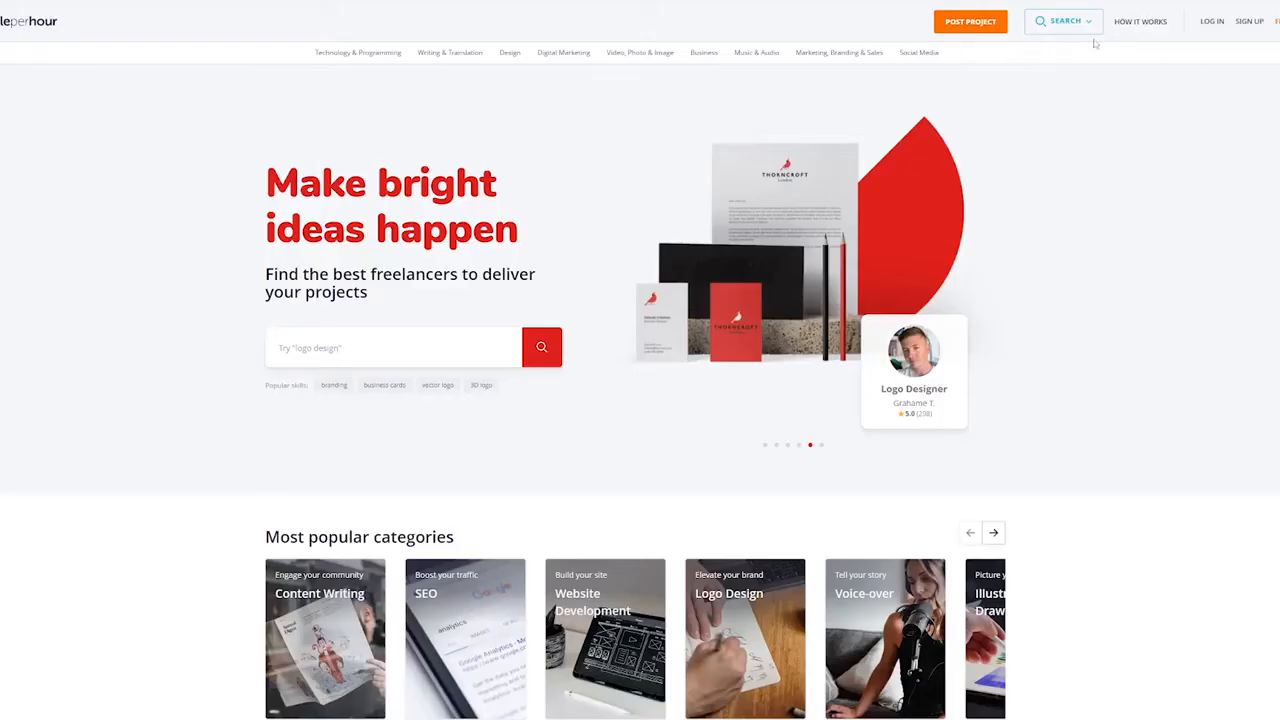
click(1066, 152)
text(google ads)
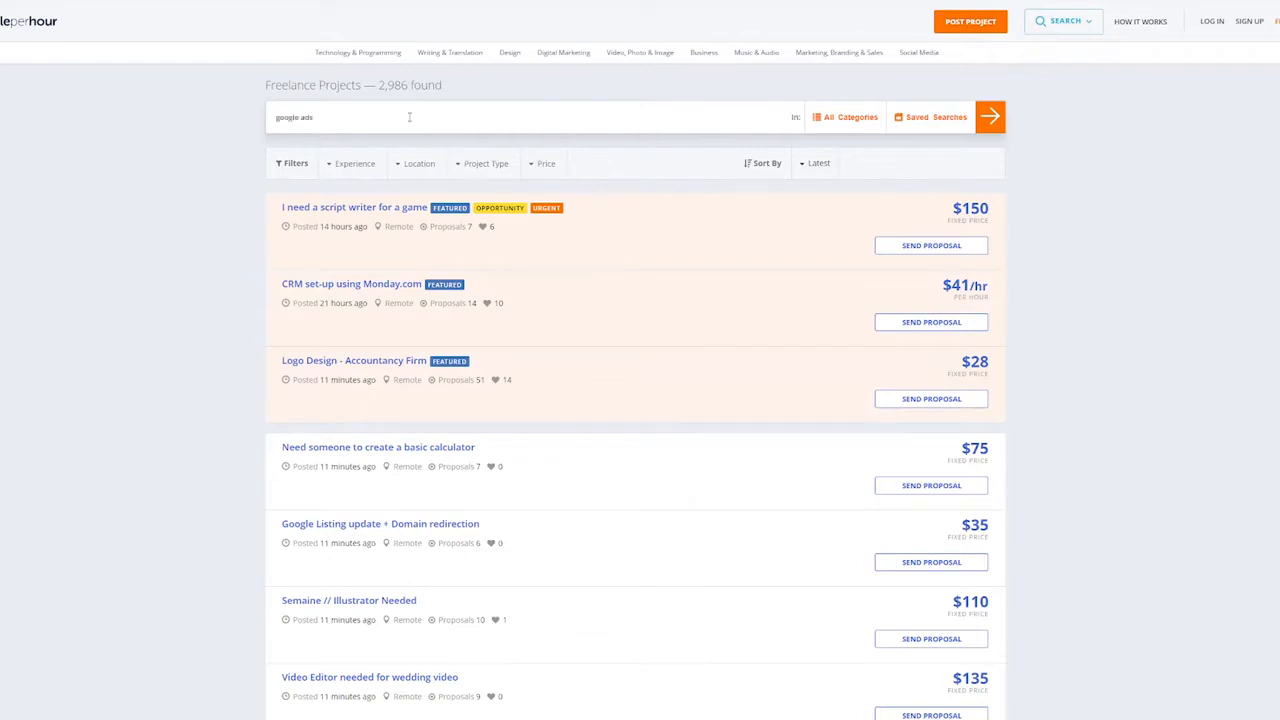
Run the google ads project search returning 315 projects and browse the results
key(Return)
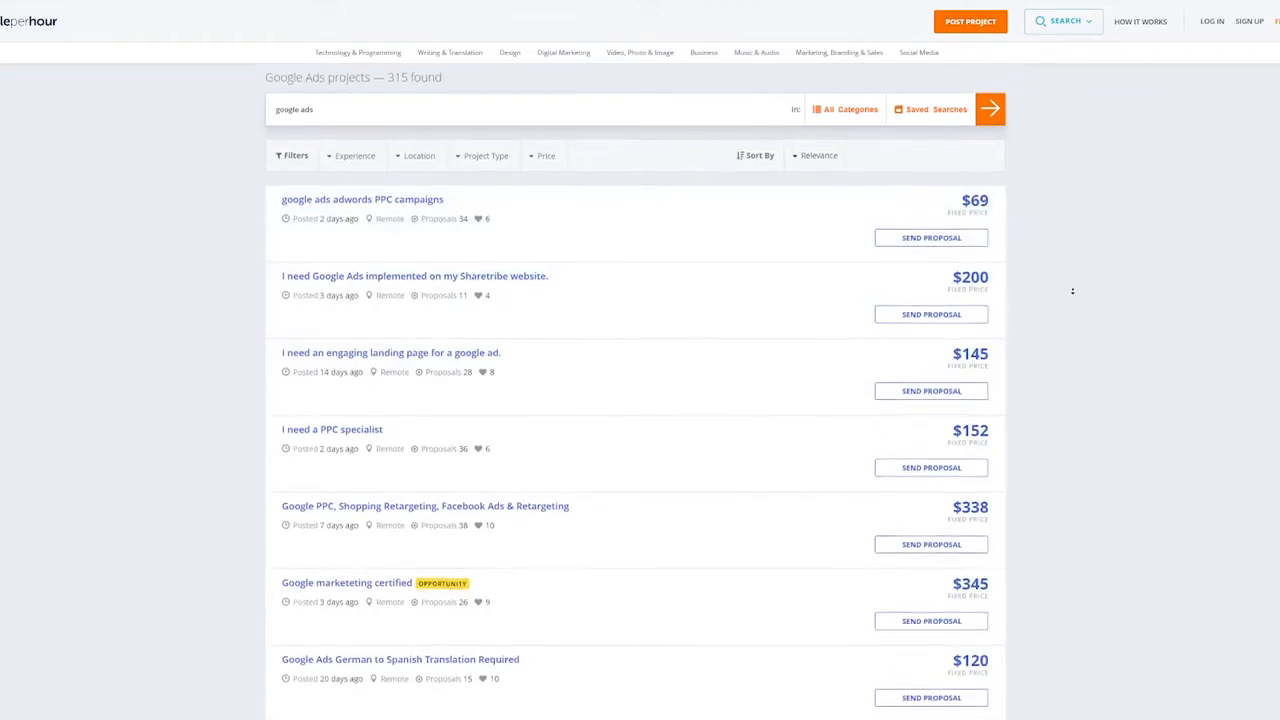
scroll(1074, 275, down, 3)
scroll(1072, 292, down, 1)
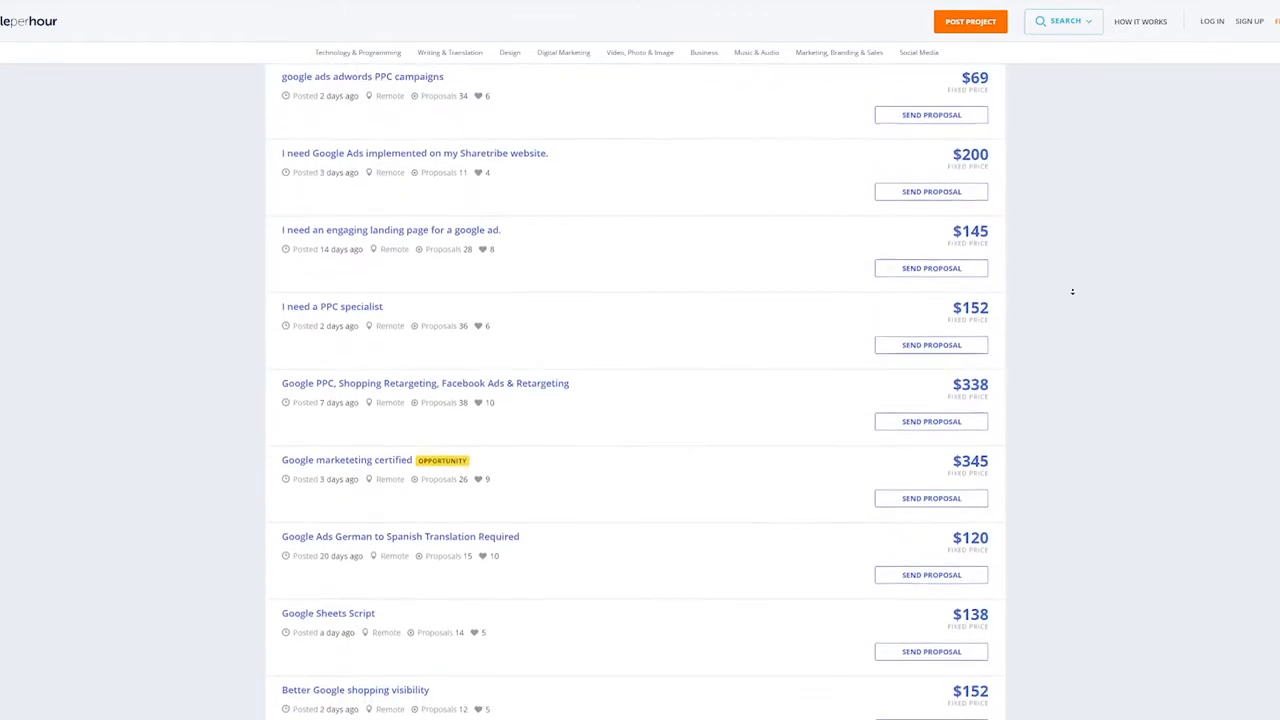
scroll(1072, 292, down, 1)
scroll(1072, 292, down, 1)
scroll(1072, 292, down, 1)
scroll(1071, 290, down, 1)
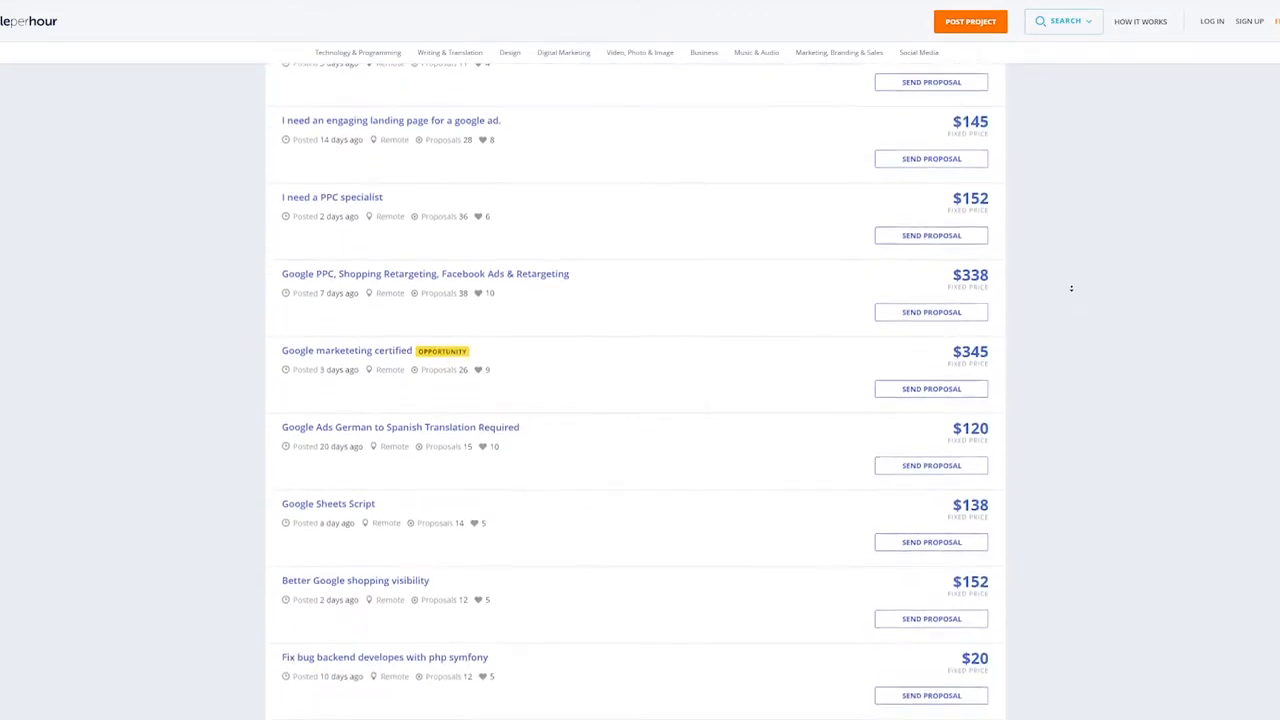
scroll(1071, 290, down, 1)
scroll(1071, 290, down, 1)
scroll(1071, 290, down, 1)
scroll(1071, 289, down, 1)
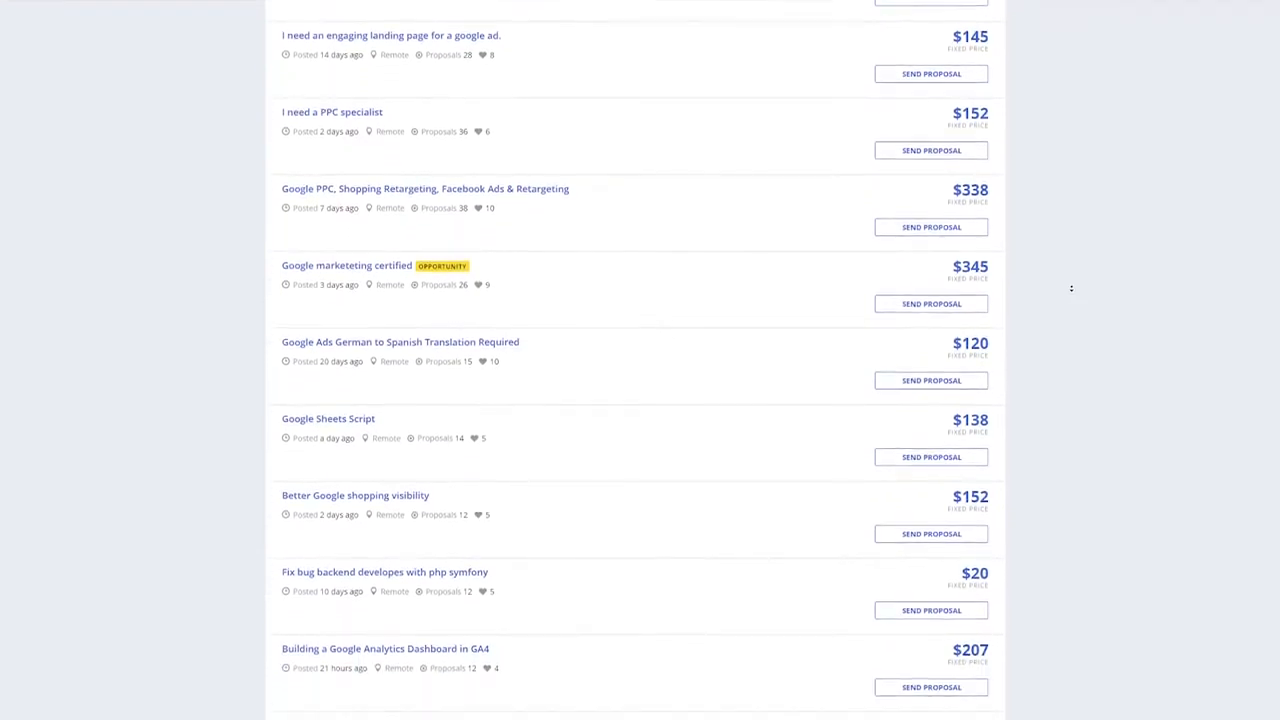
scroll(1071, 289, down, 1)
scroll(1071, 289, down, 1)
scroll(1071, 289, down, 1)
scroll(1071, 289, down, 1)
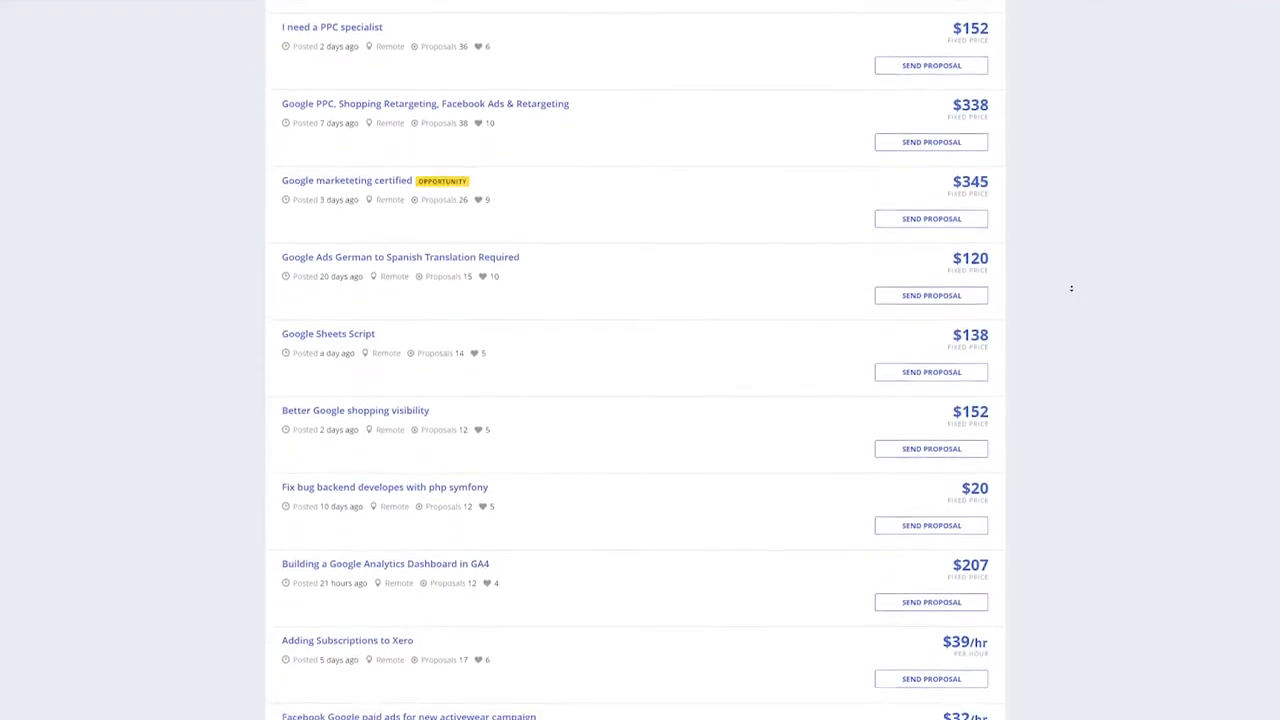
scroll(1070, 260, up, 1)
scroll(1070, 242, up, 1)
scroll(1070, 242, up, 1)
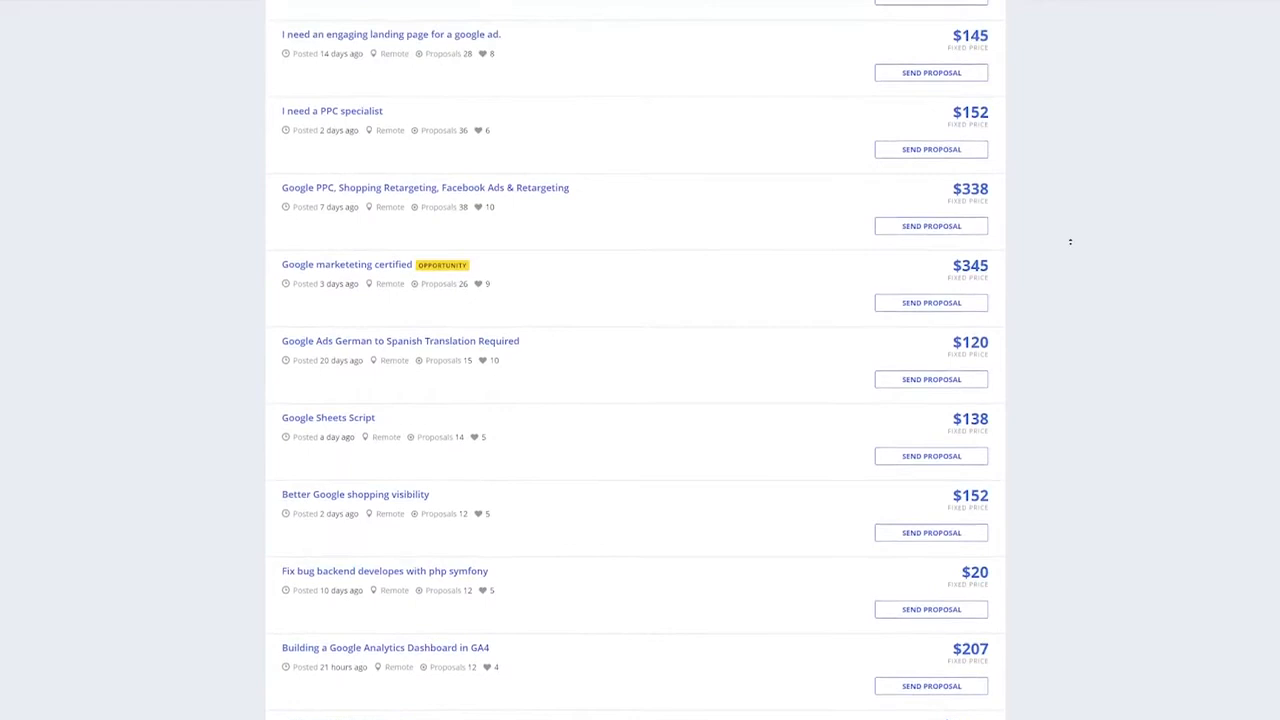
scroll(1070, 242, up, 1)
scroll(1071, 245, up, 1)
scroll(1072, 248, up, 1)
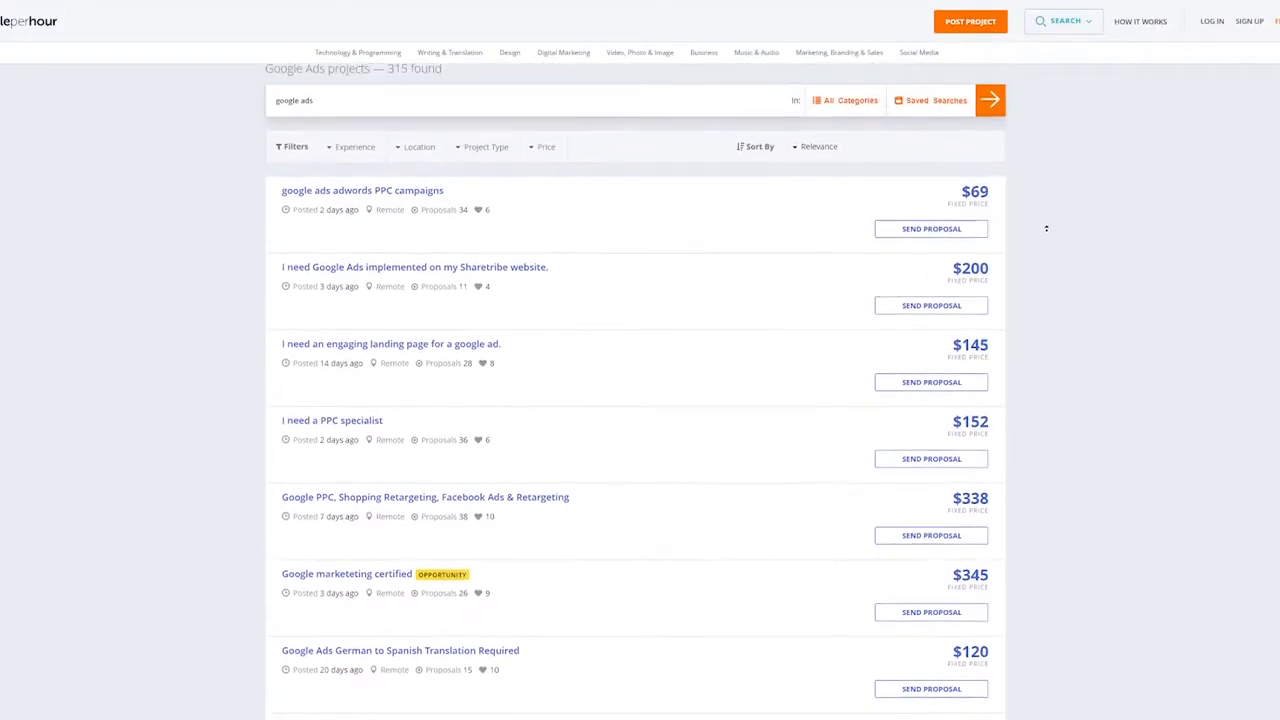
click(1036, 222)
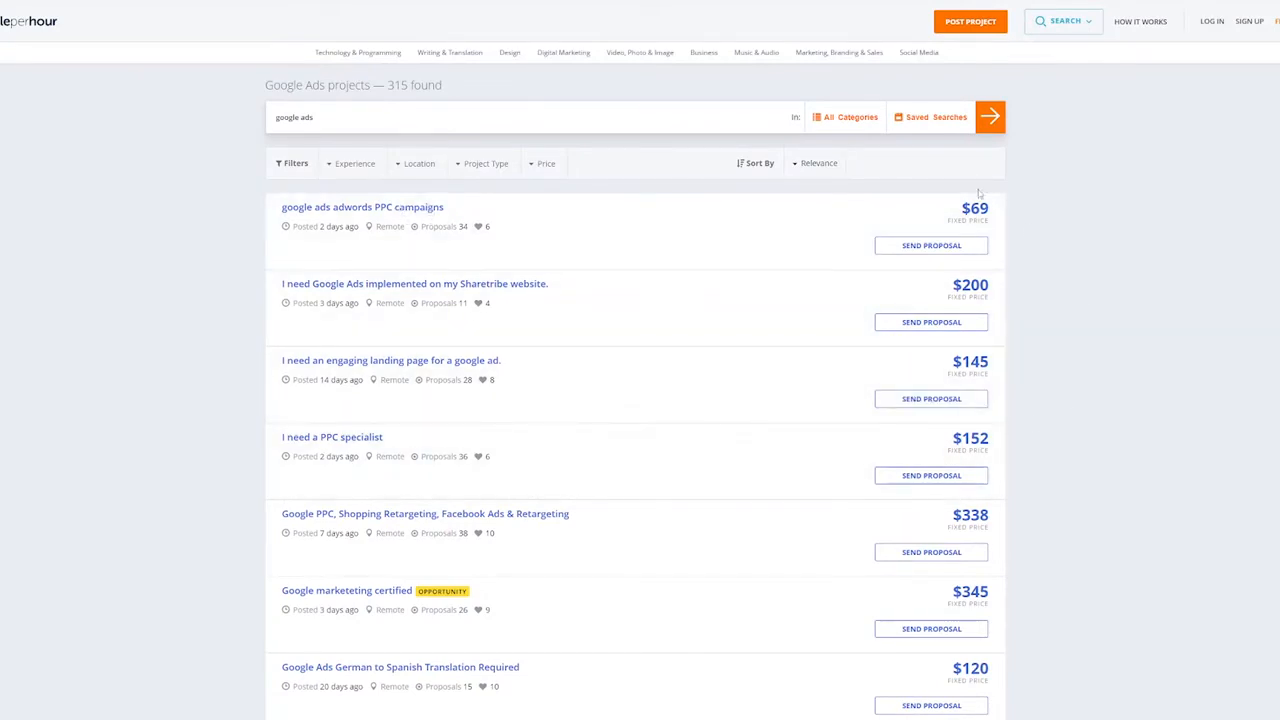
scroll(1032, 192, down, 1)
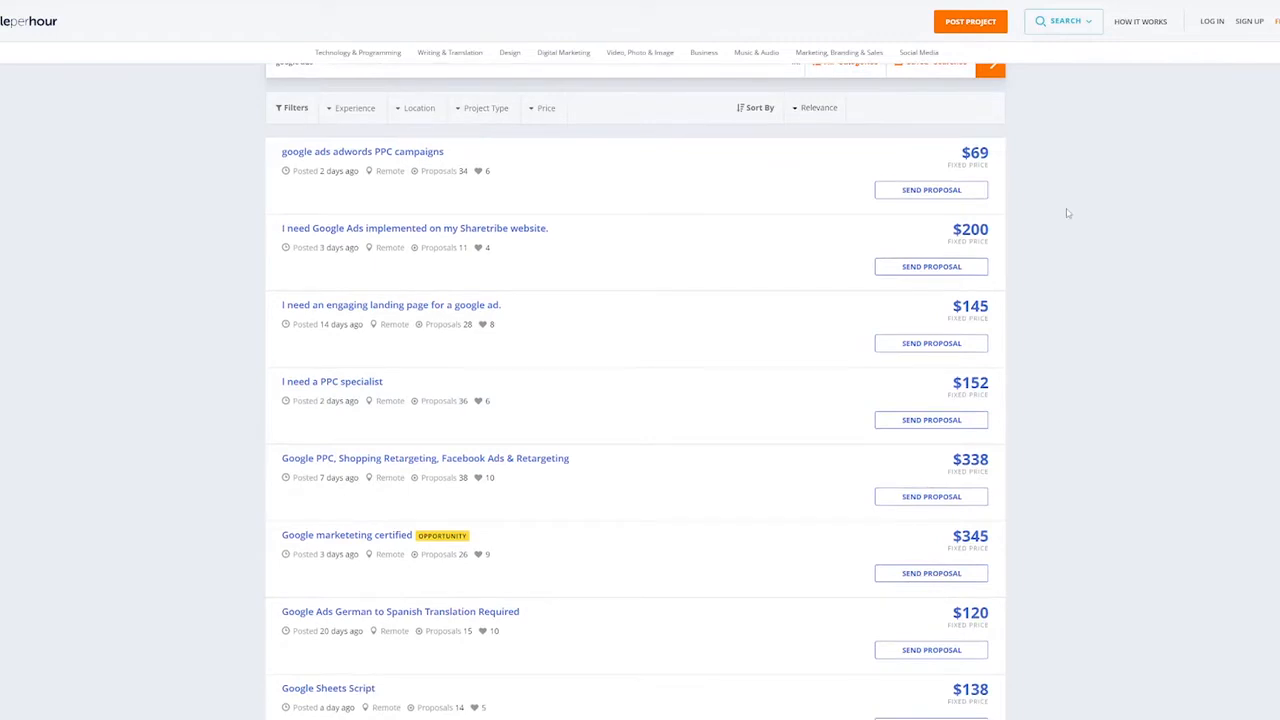
scroll(1067, 213, up, 1)
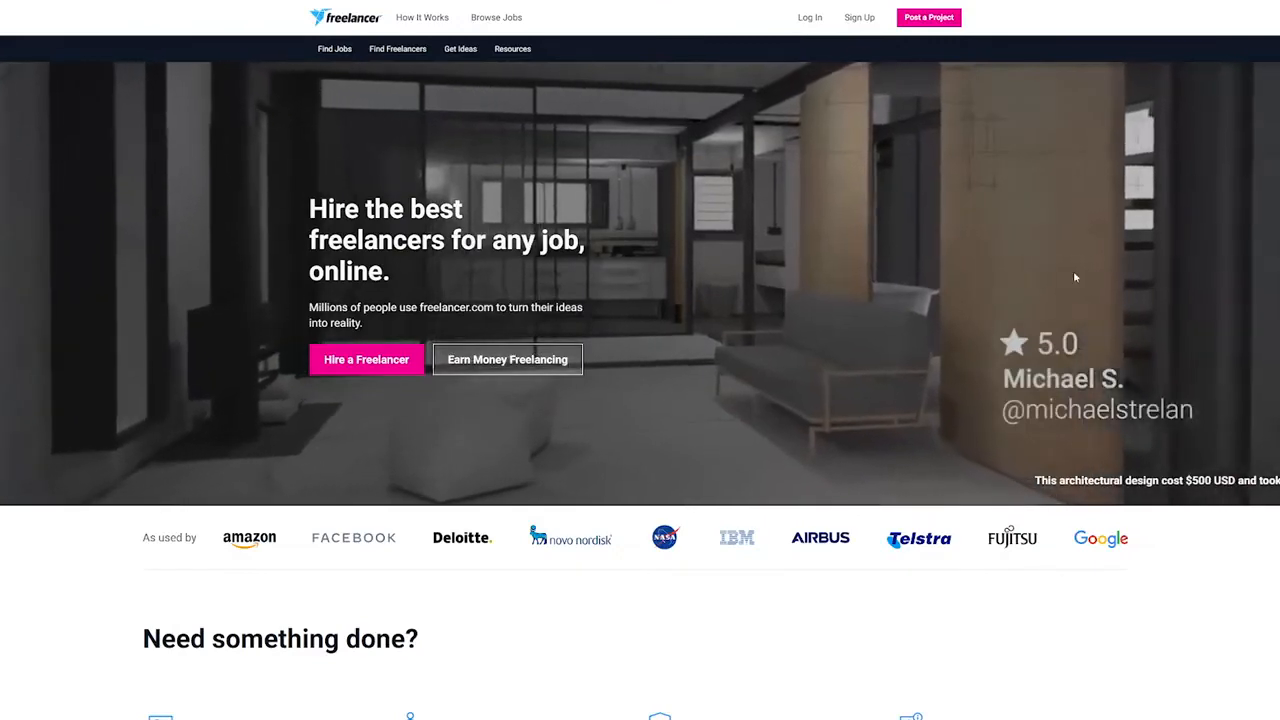
scroll(1074, 289, down, 2)
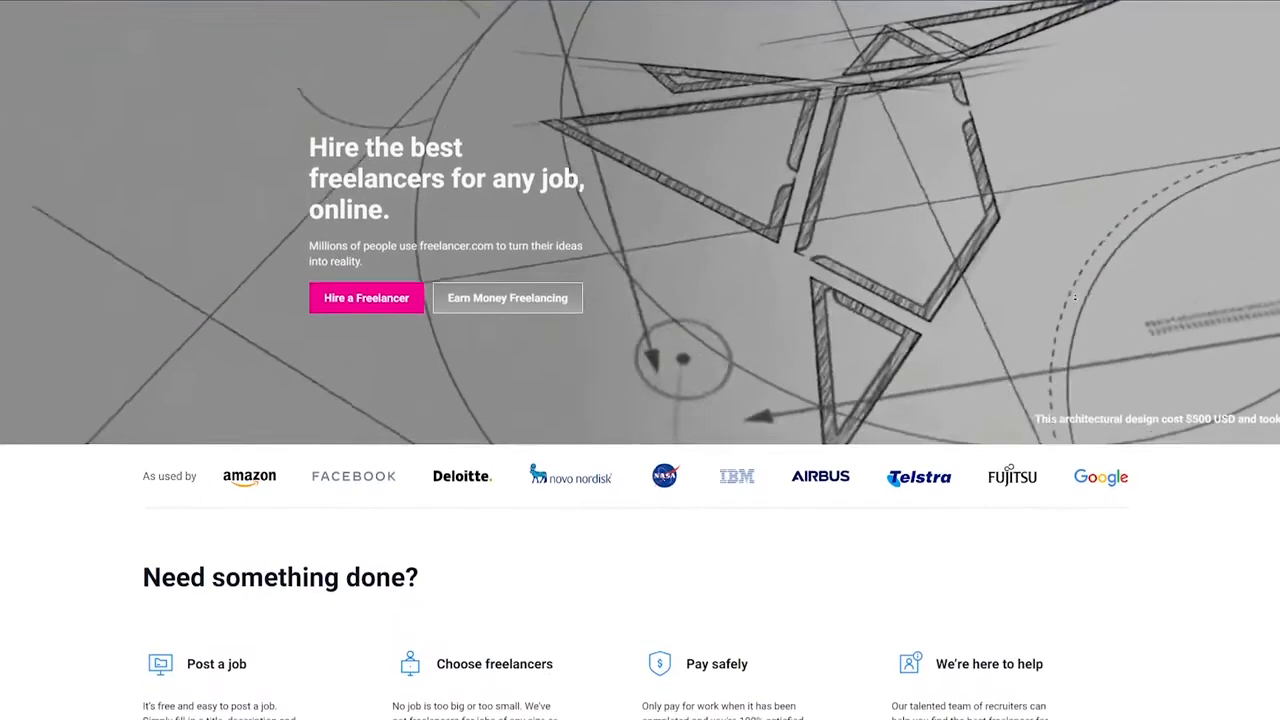
scroll(1075, 300, down, 3)
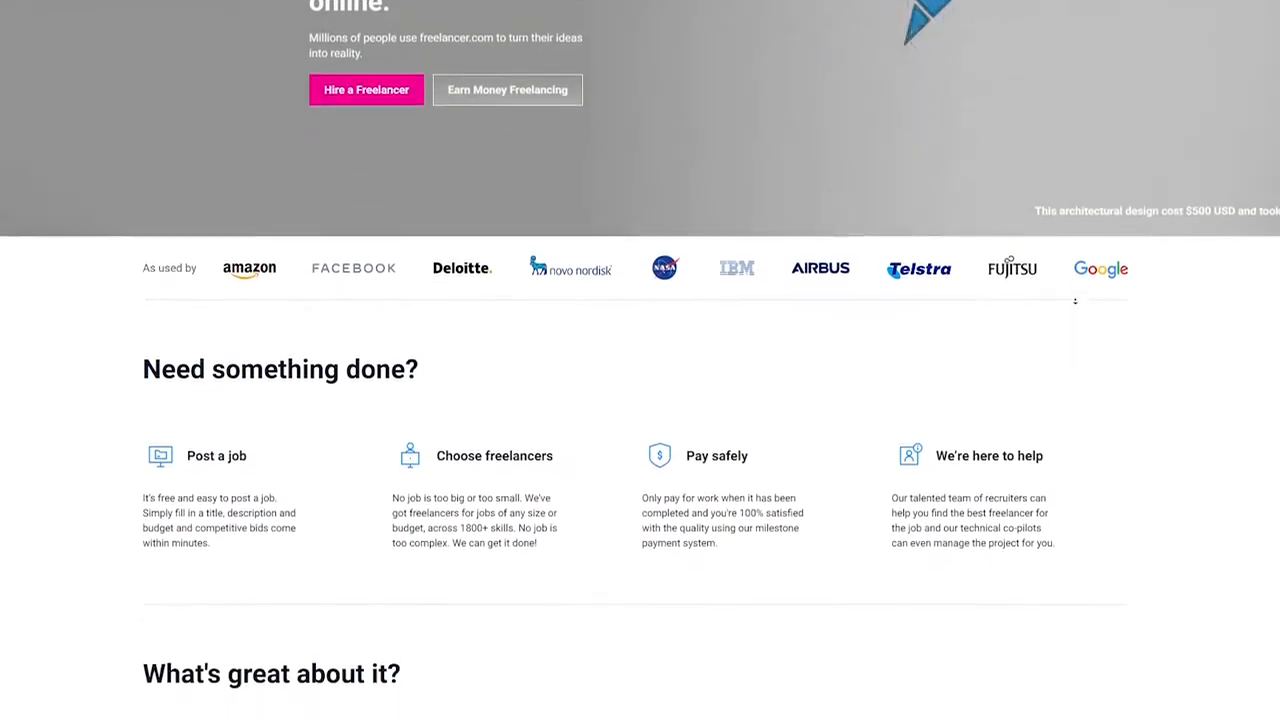
scroll(1075, 300, down, 3)
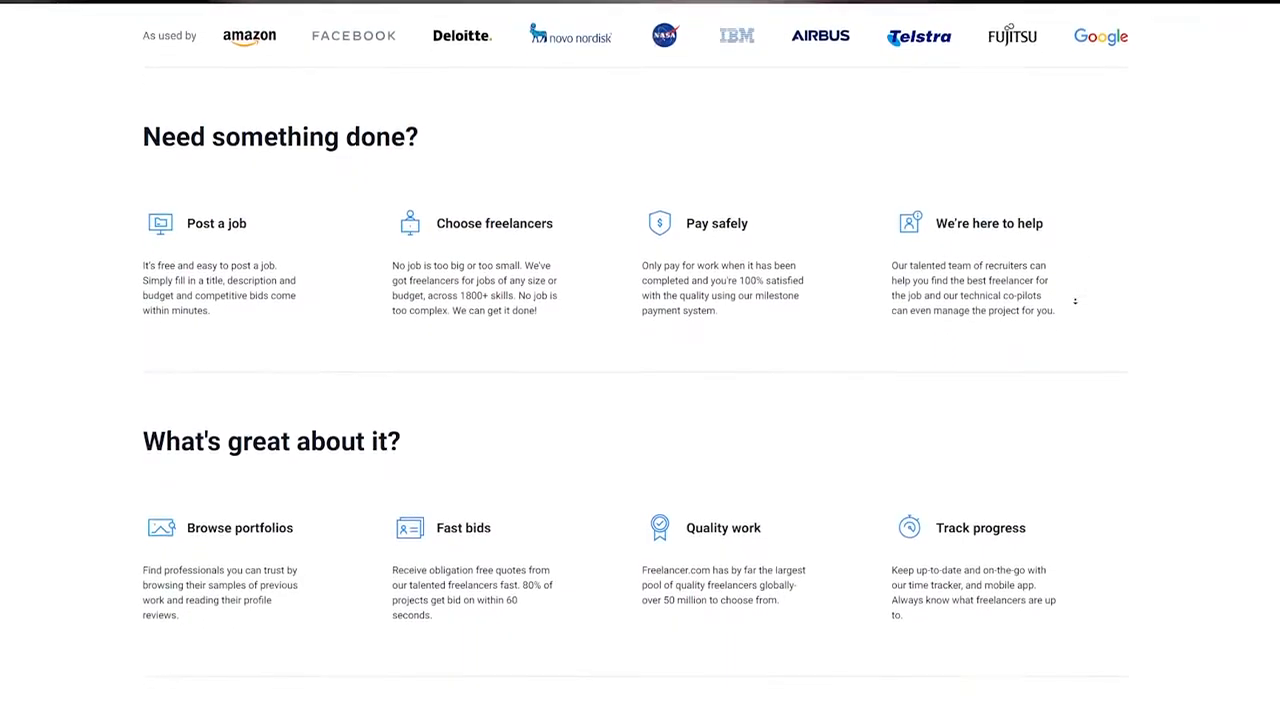
scroll(1079, 300, down, 3)
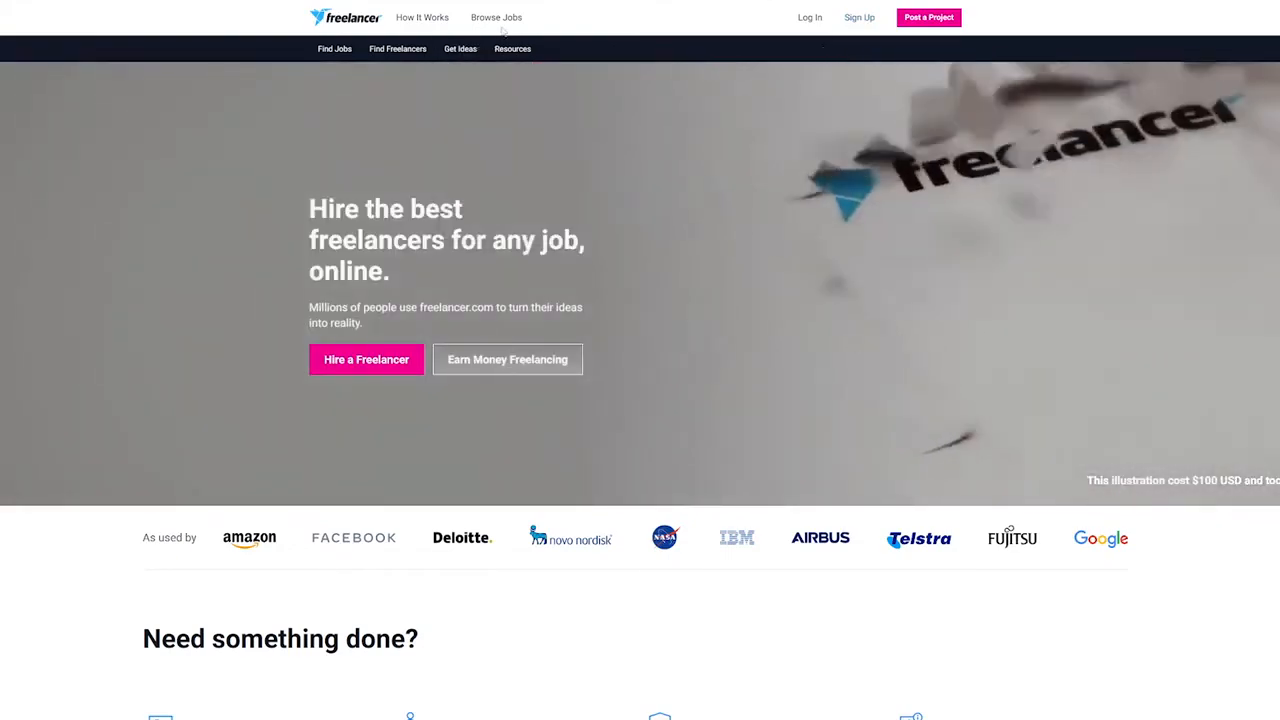
Go to Freelancer.com's Top Jobs listing with 18,057 jobs via Browse Jobs
click(496, 17)
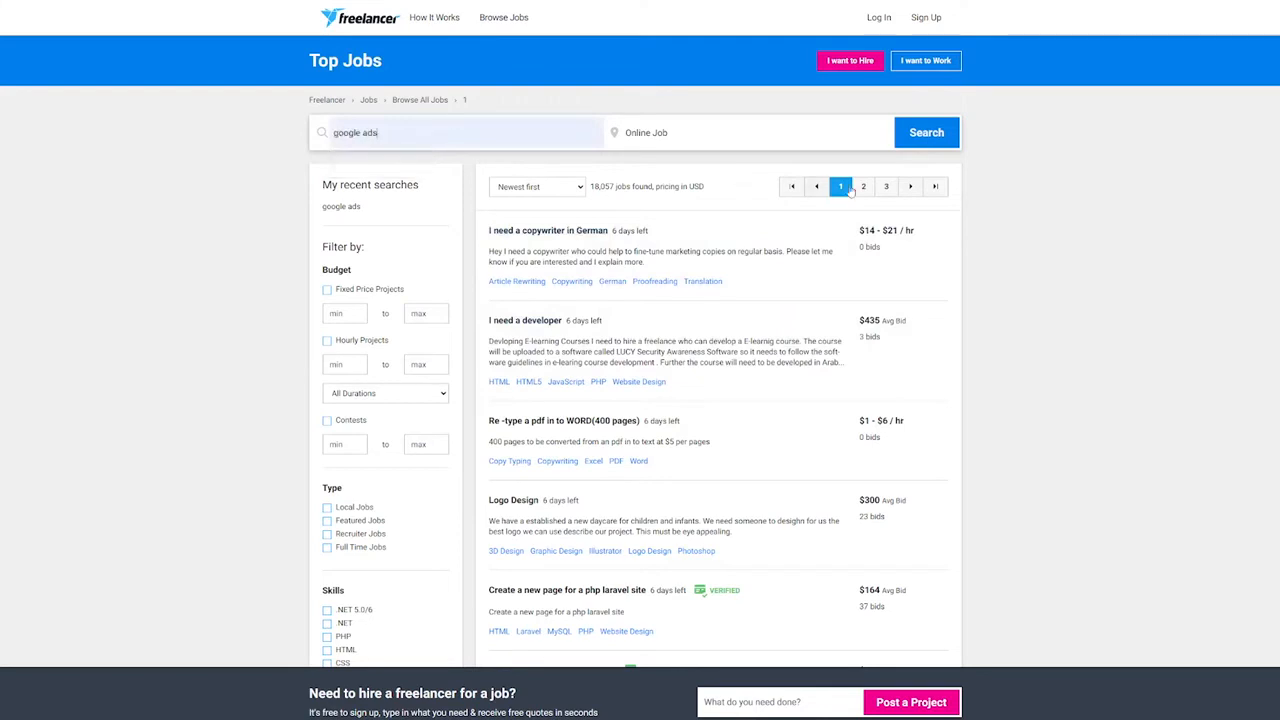
Filter Freelancer.com jobs to the 803 google ads results and look through them
click(935, 140)
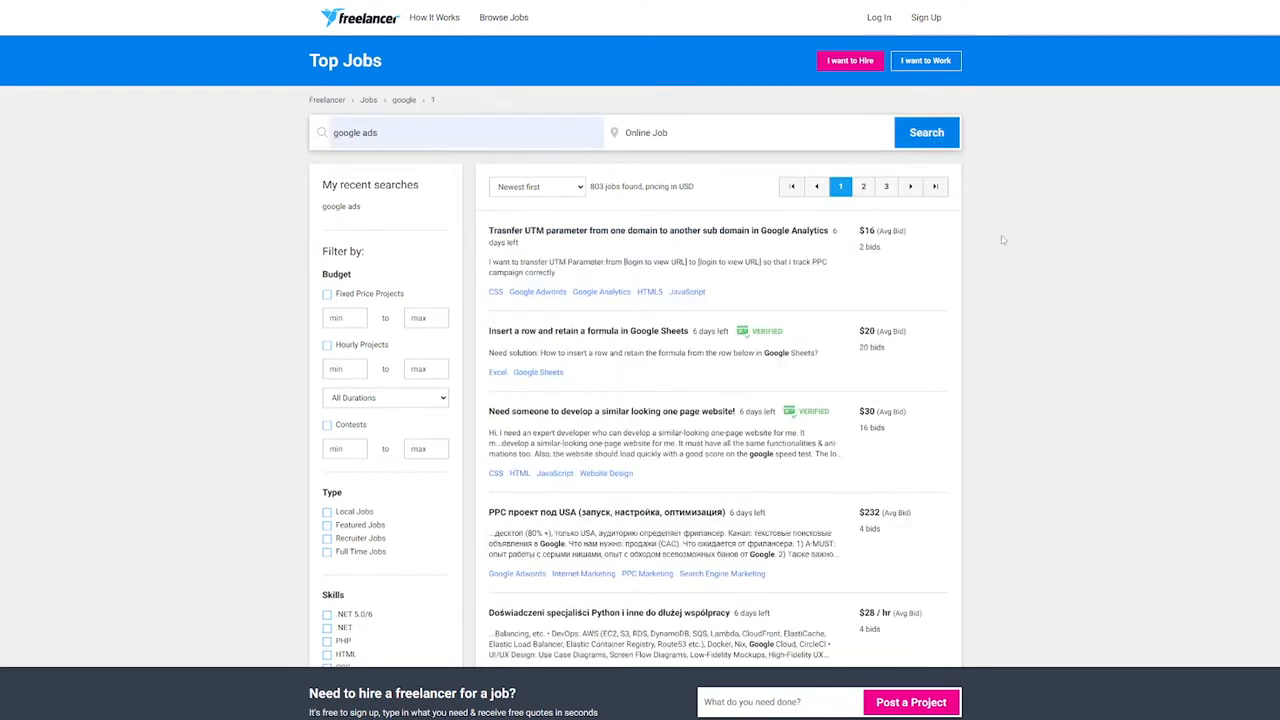
scroll(1064, 244, down, 2)
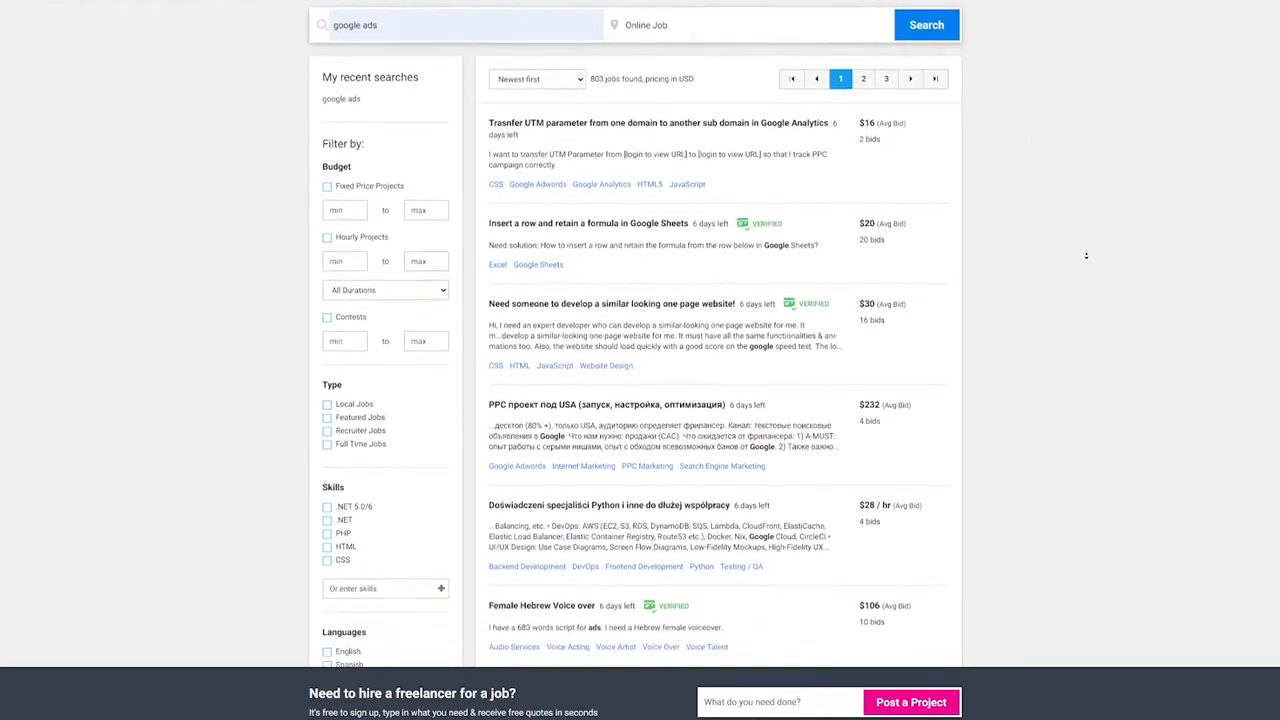
scroll(1080, 250, down, 2)
scroll(1086, 256, down, 1)
scroll(1086, 256, down, 1)
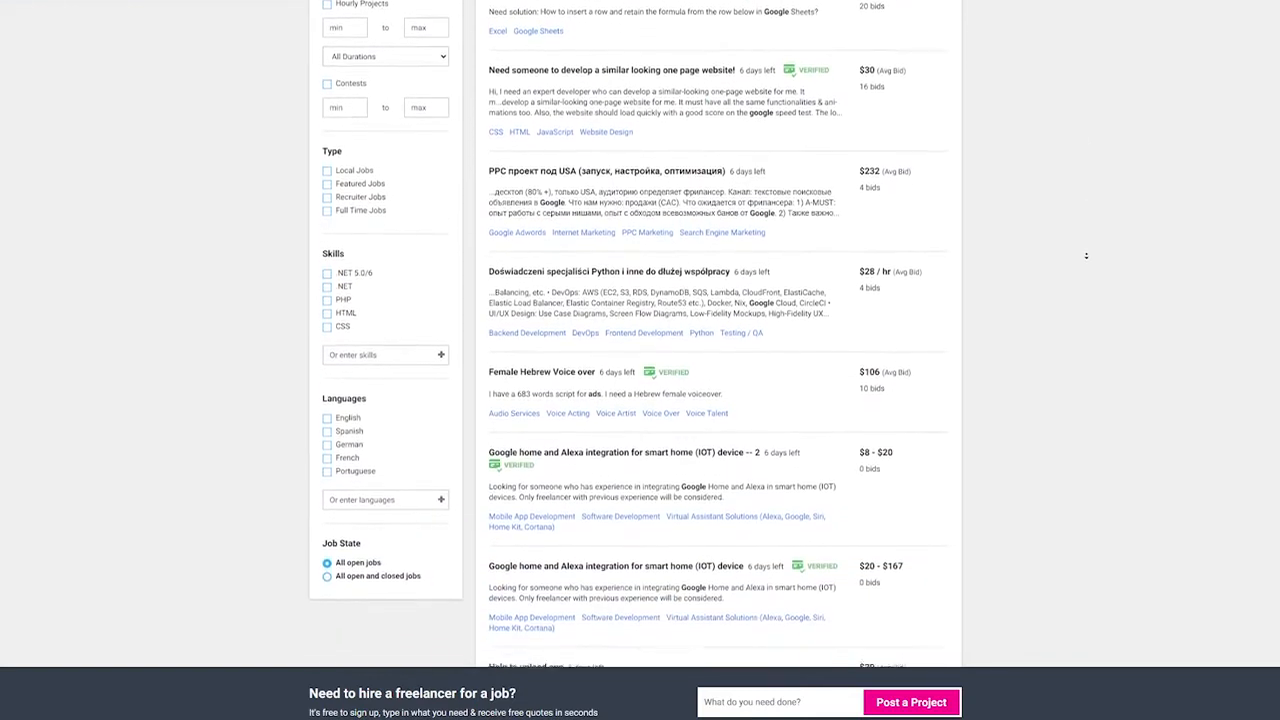
scroll(1086, 256, down, 1)
scroll(1086, 256, down, 1)
scroll(1086, 256, down, 1)
scroll(1086, 256, down, 1)
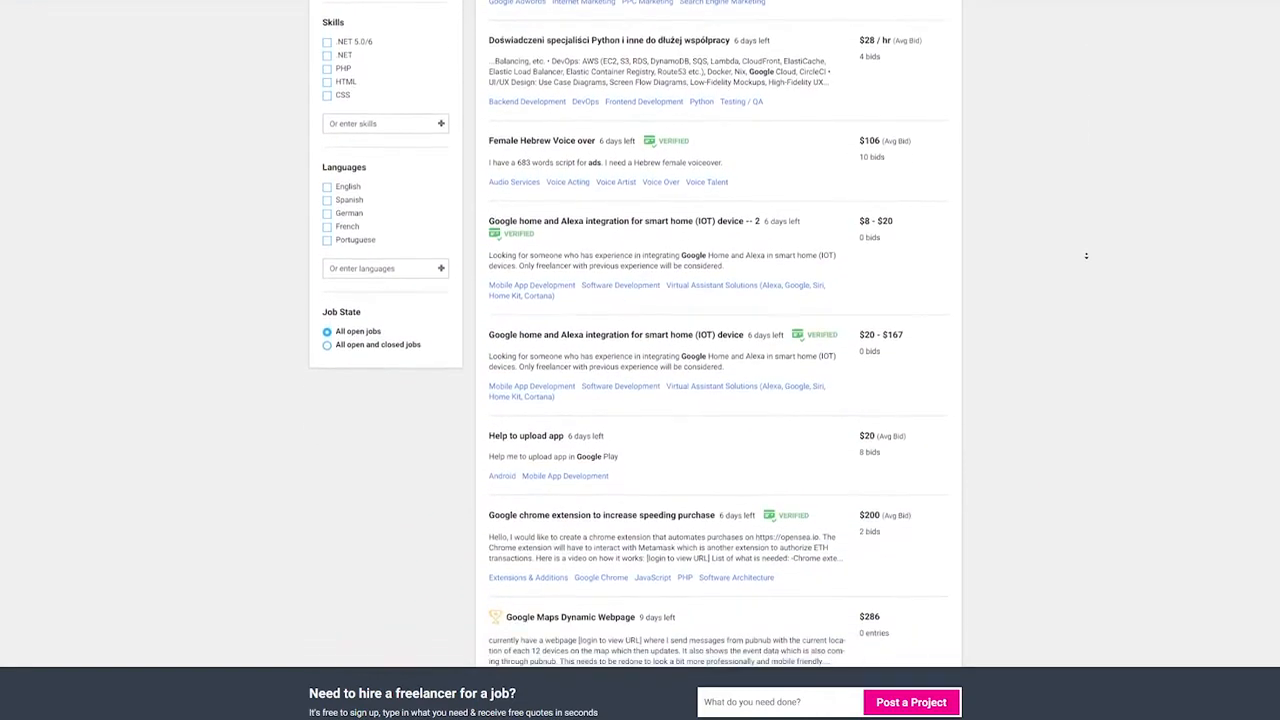
scroll(1086, 256, down, 1)
scroll(1086, 256, down, 1)
scroll(1086, 256, down, 1)
scroll(1086, 256, down, 1)
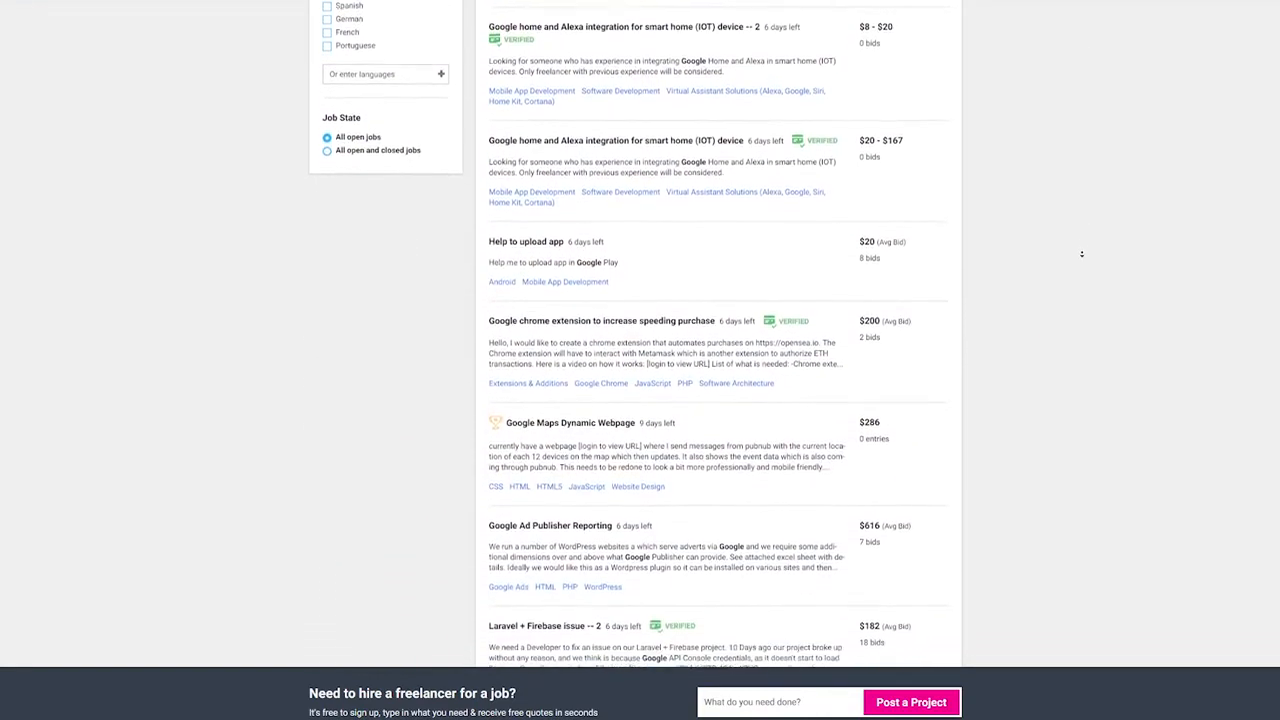
scroll(1086, 256, down, 1)
scroll(1084, 255, down, 1)
scroll(1082, 255, down, 1)
scroll(1082, 255, down, 1)
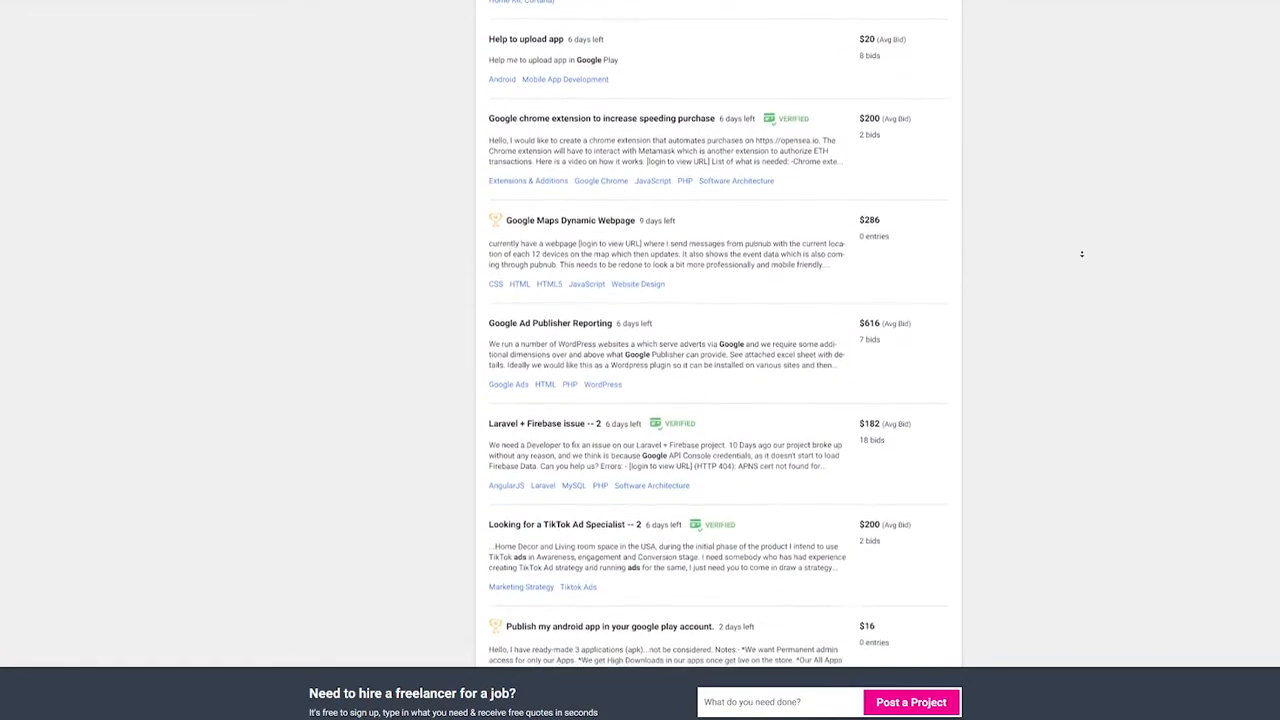
scroll(1082, 255, down, 1)
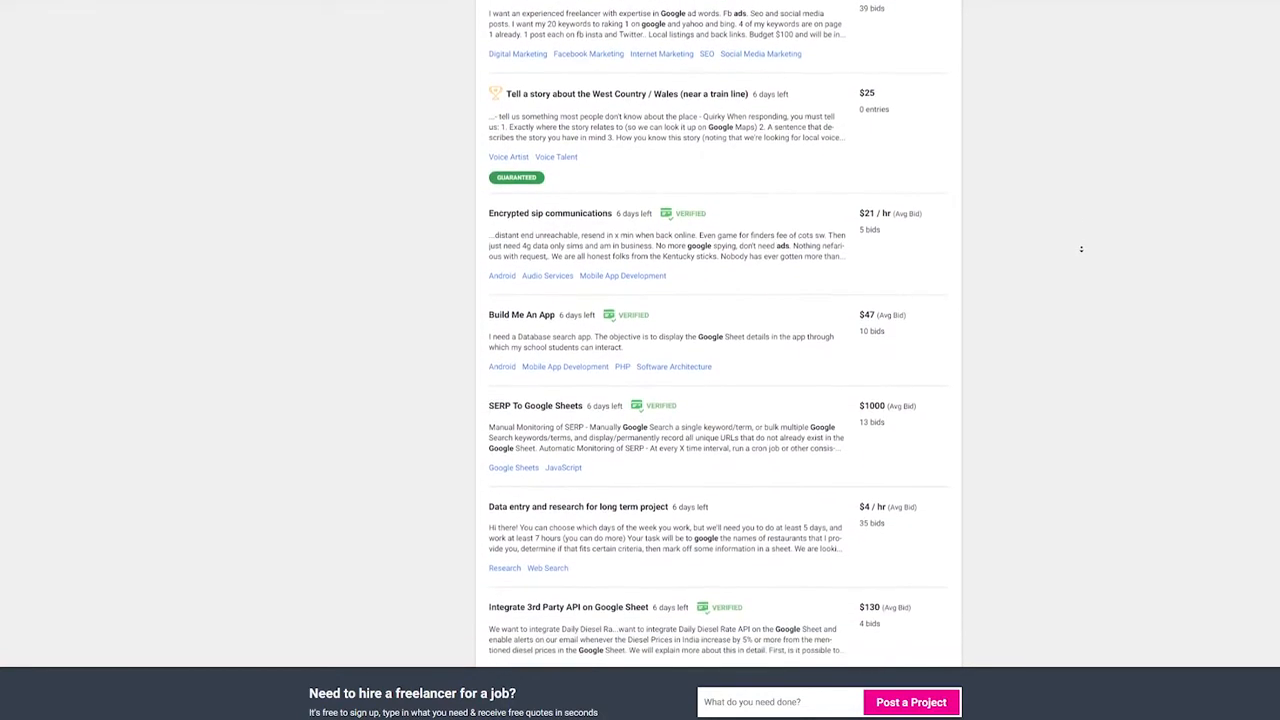
scroll(1081, 249, down, 3)
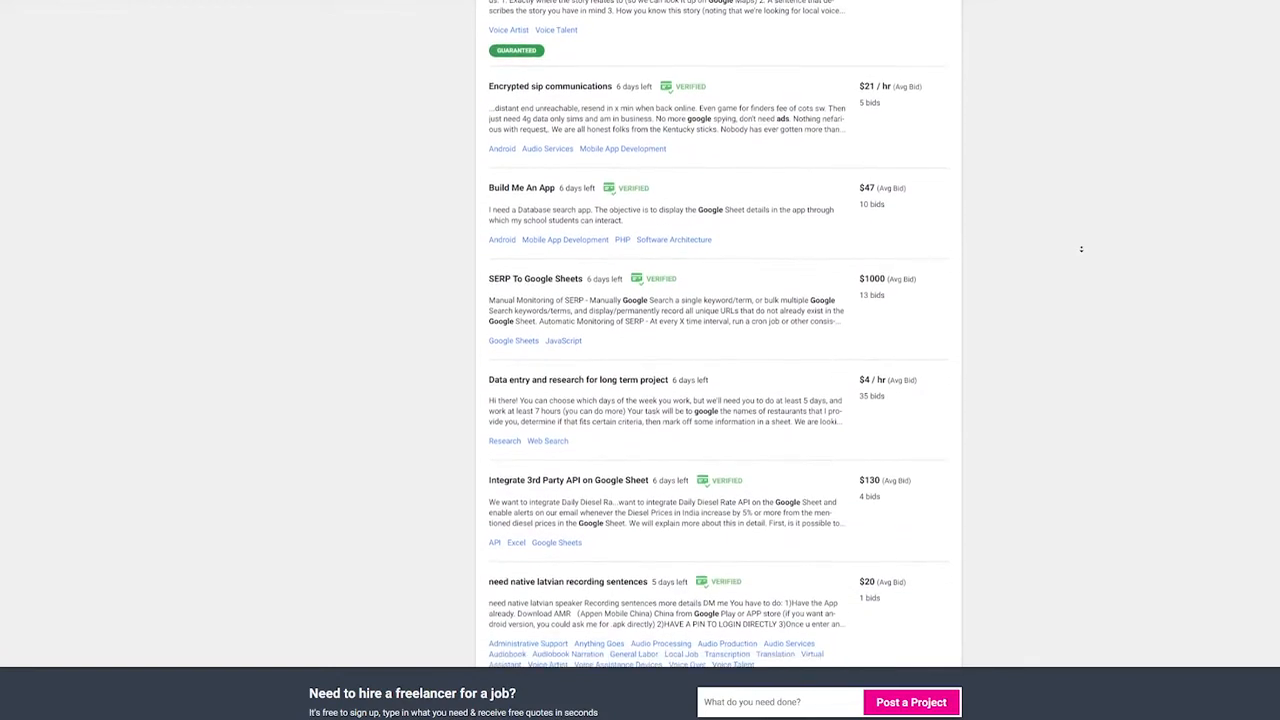
scroll(1081, 249, down, 1)
scroll(1081, 249, down, 1)
scroll(1081, 249, down, 1)
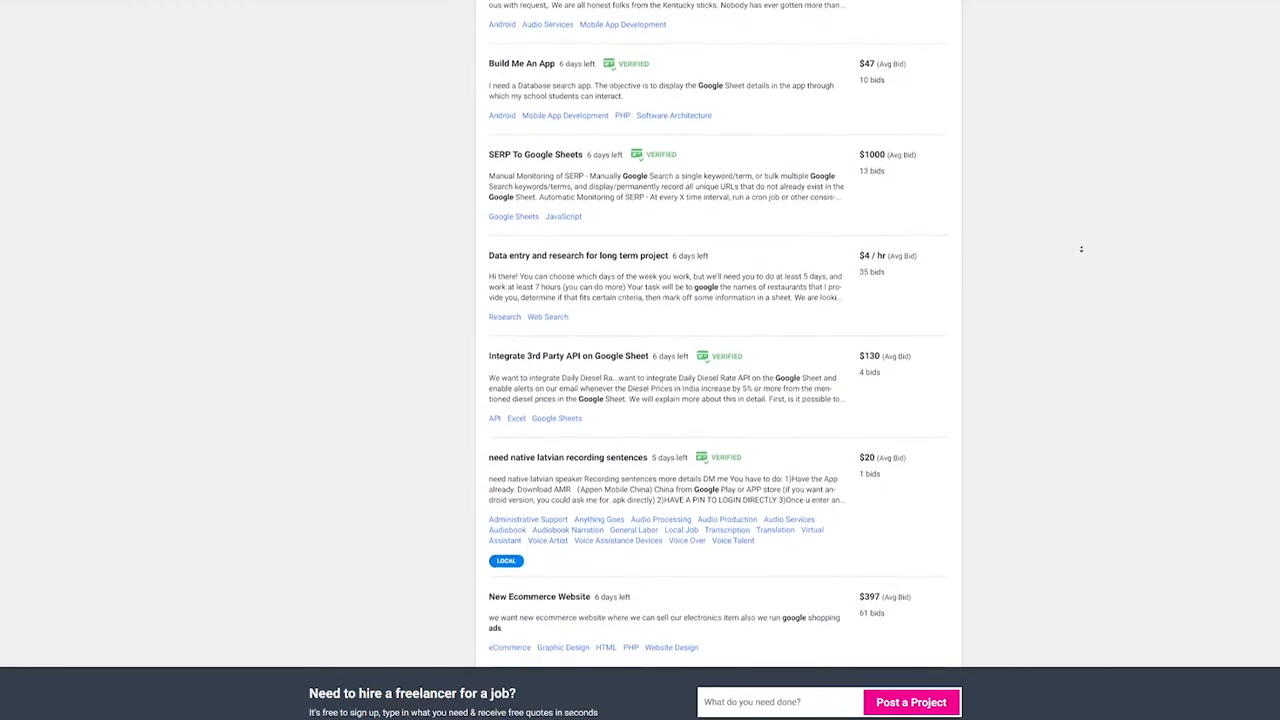
scroll(1081, 249, down, 1)
scroll(1081, 249, down, 1)
scroll(1081, 249, down, 1)
scroll(1081, 249, down, 1)
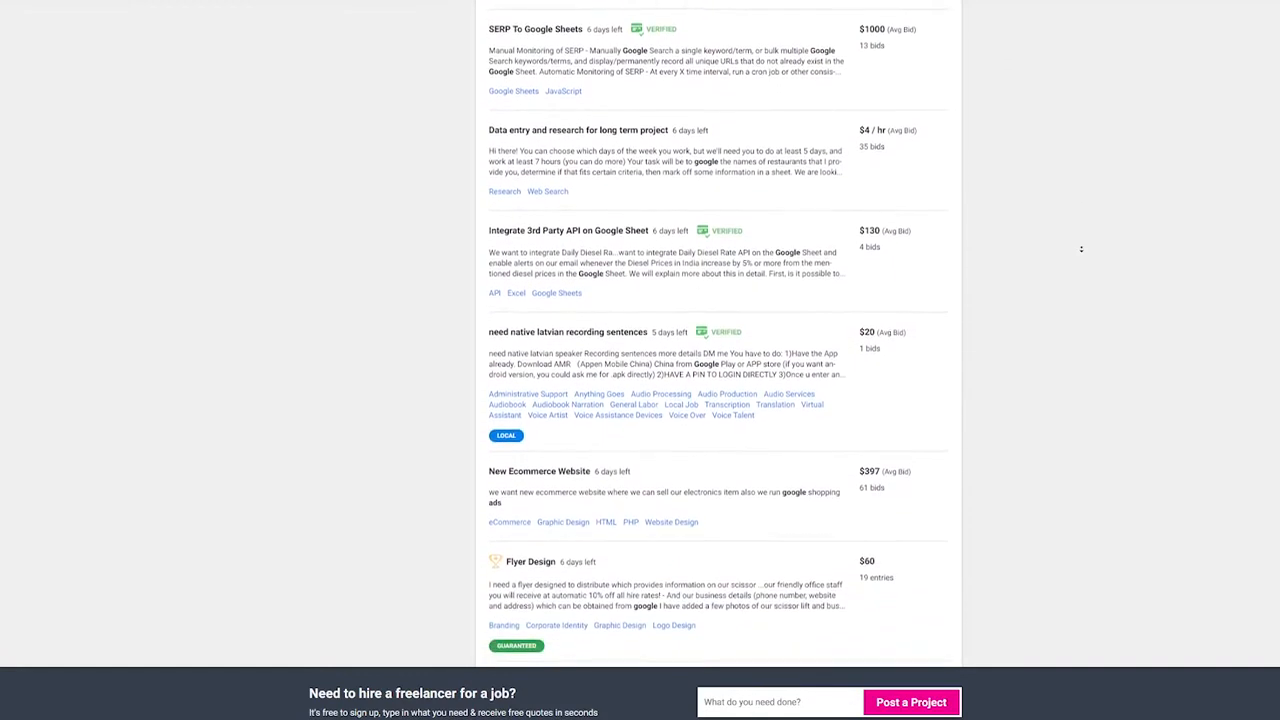
scroll(1081, 249, down, 1)
scroll(1081, 249, down, 1)
scroll(1081, 249, down, 1)
scroll(1081, 249, down, 1)
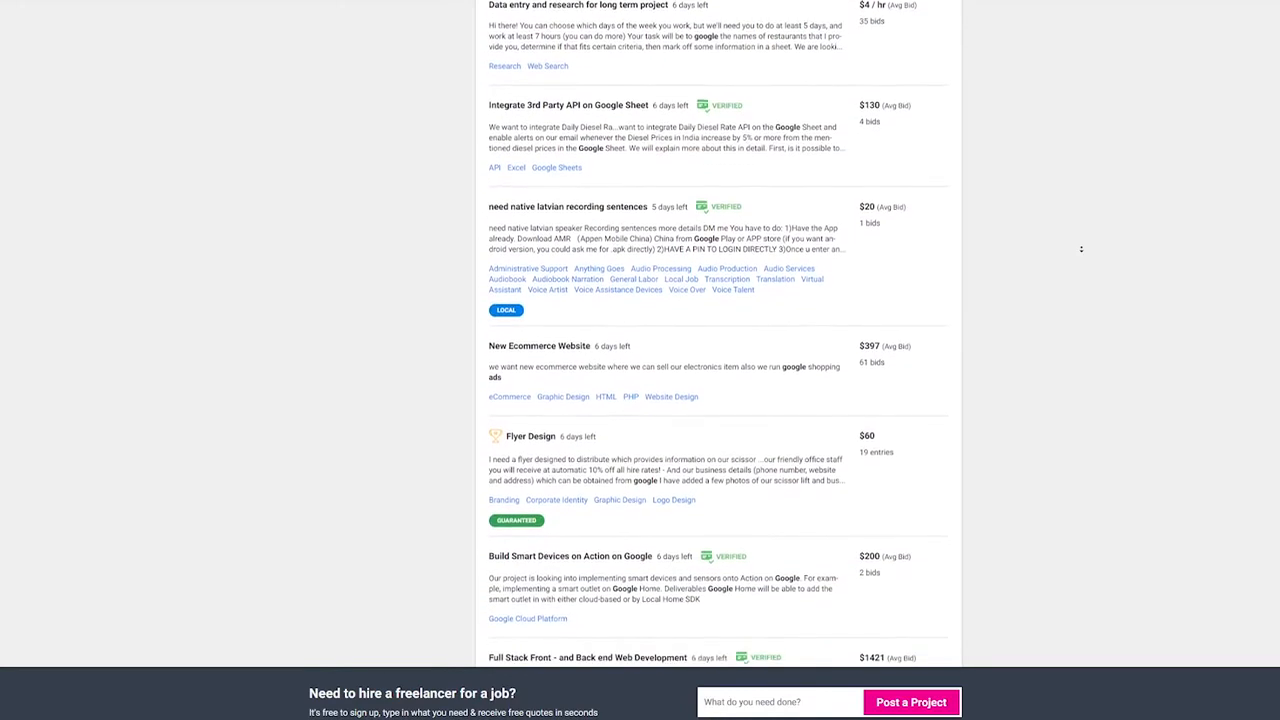
scroll(1081, 249, down, 1)
scroll(1081, 249, down, 1)
scroll(1081, 249, down, 1)
scroll(1081, 249, down, 1)
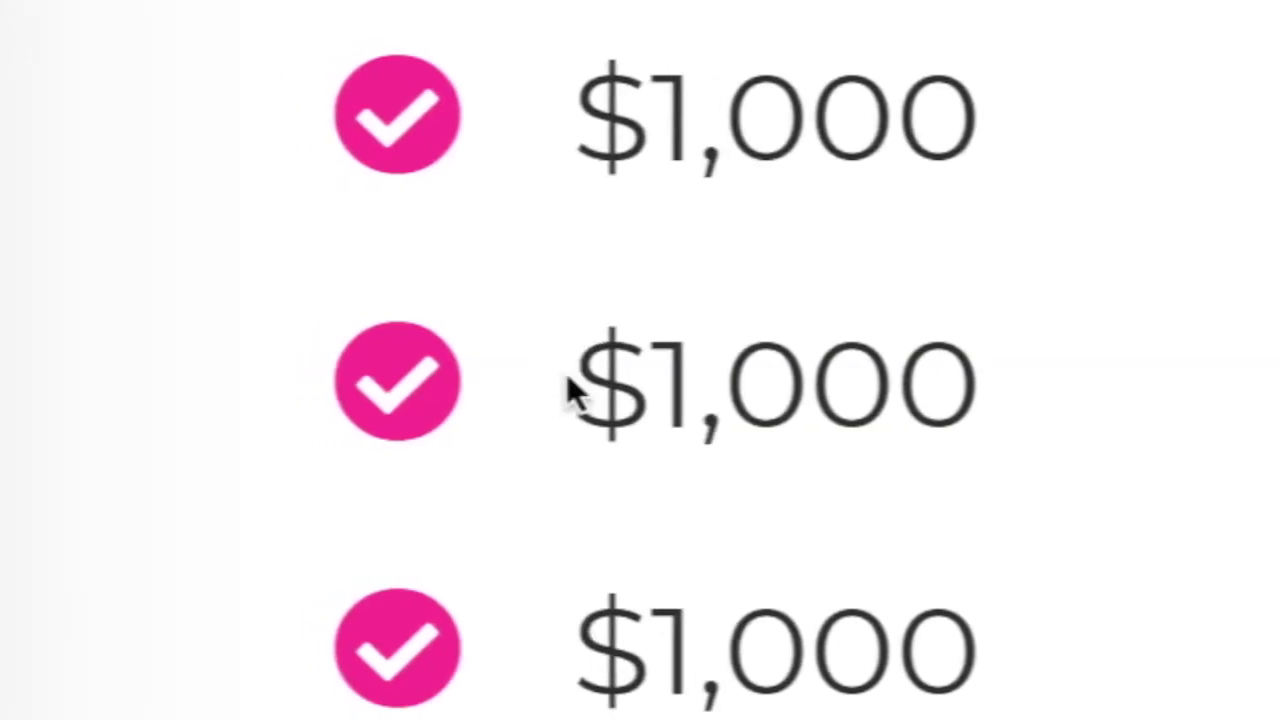
drag(566, 373, 1012, 380)
click(627, 575)
scroll(627, 575, down, 1)
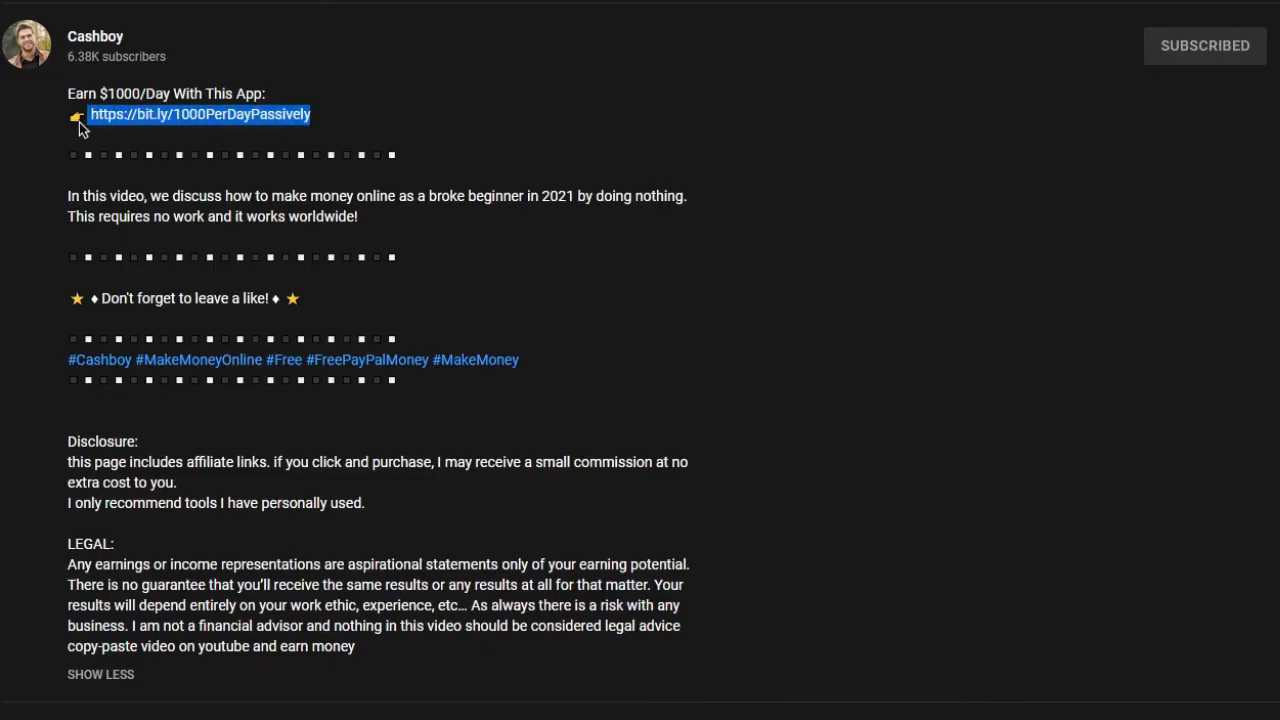
click(39, 232)
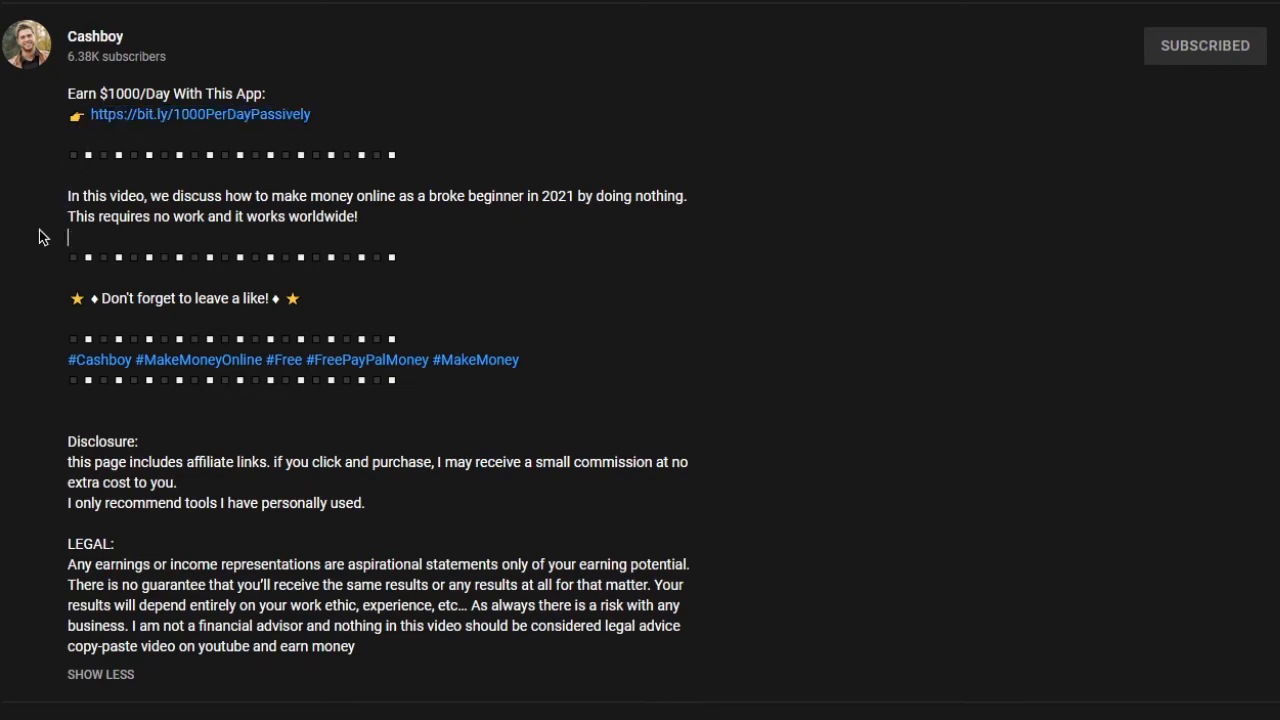